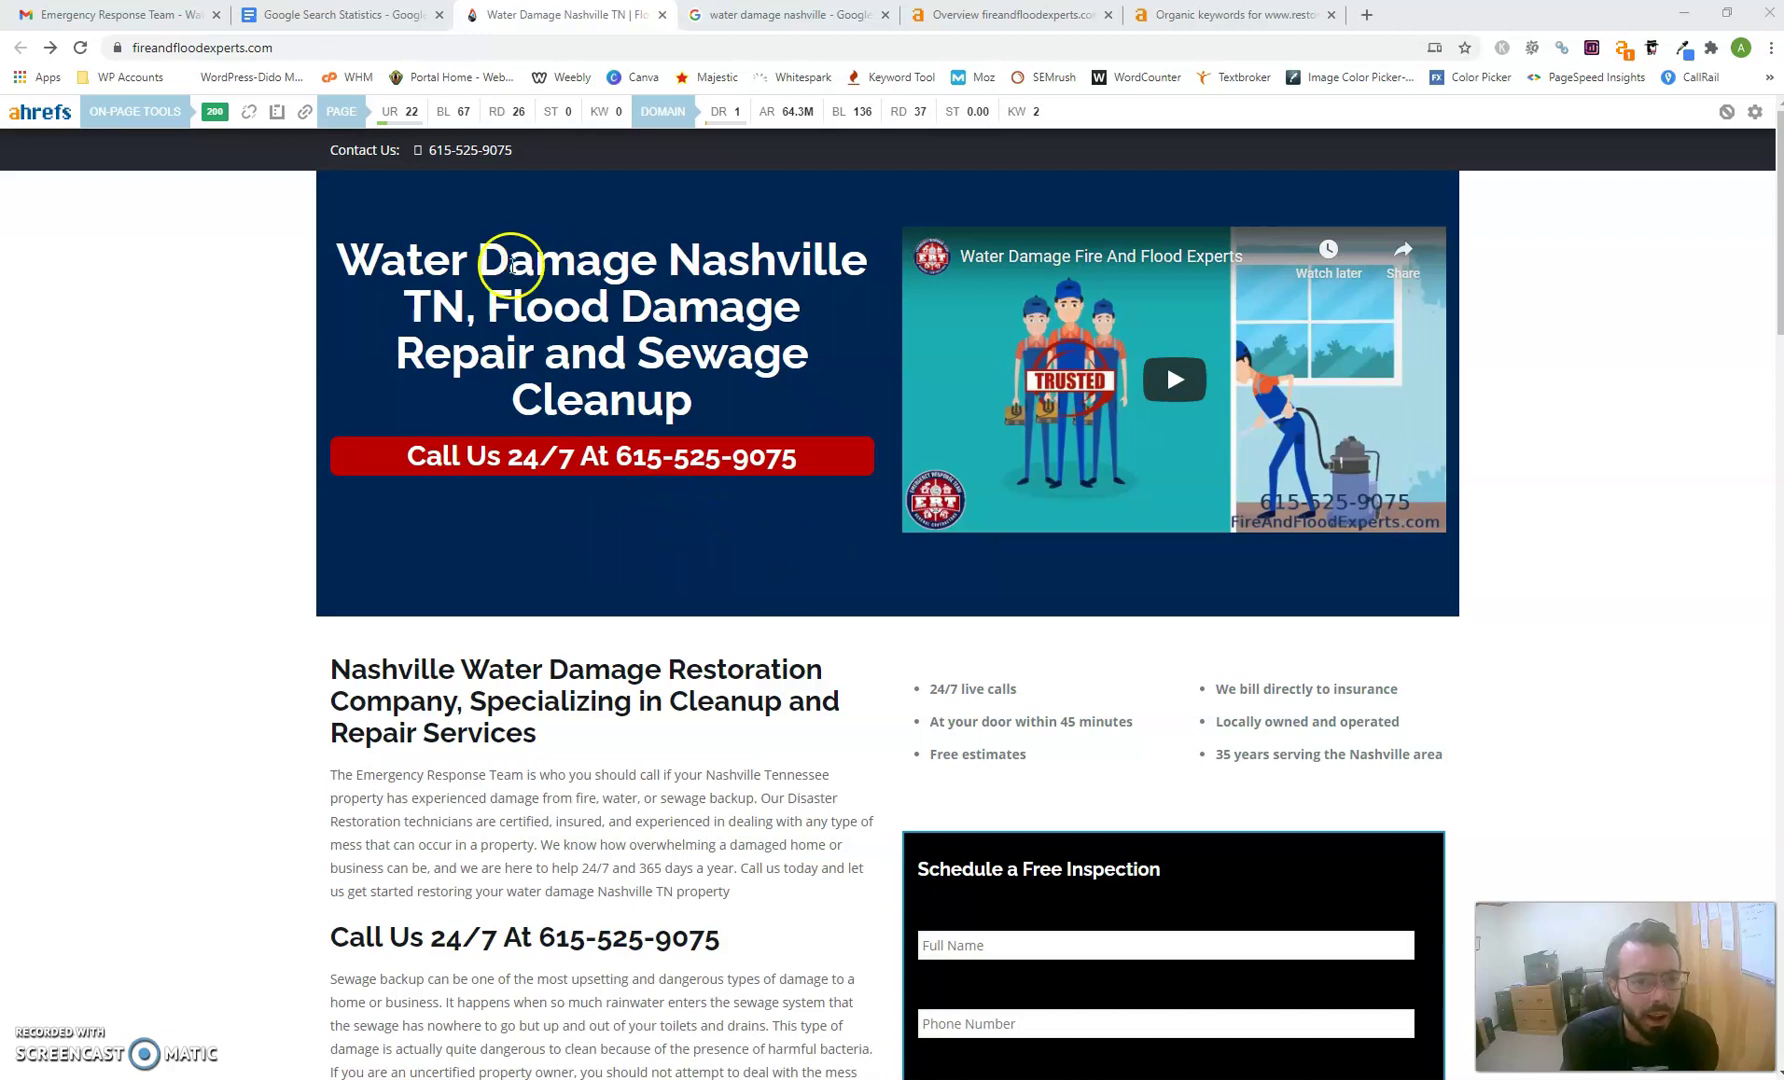
# Step: Switch to the Google Search Statistics document listing six search facts
pyautogui.click(357, 17)
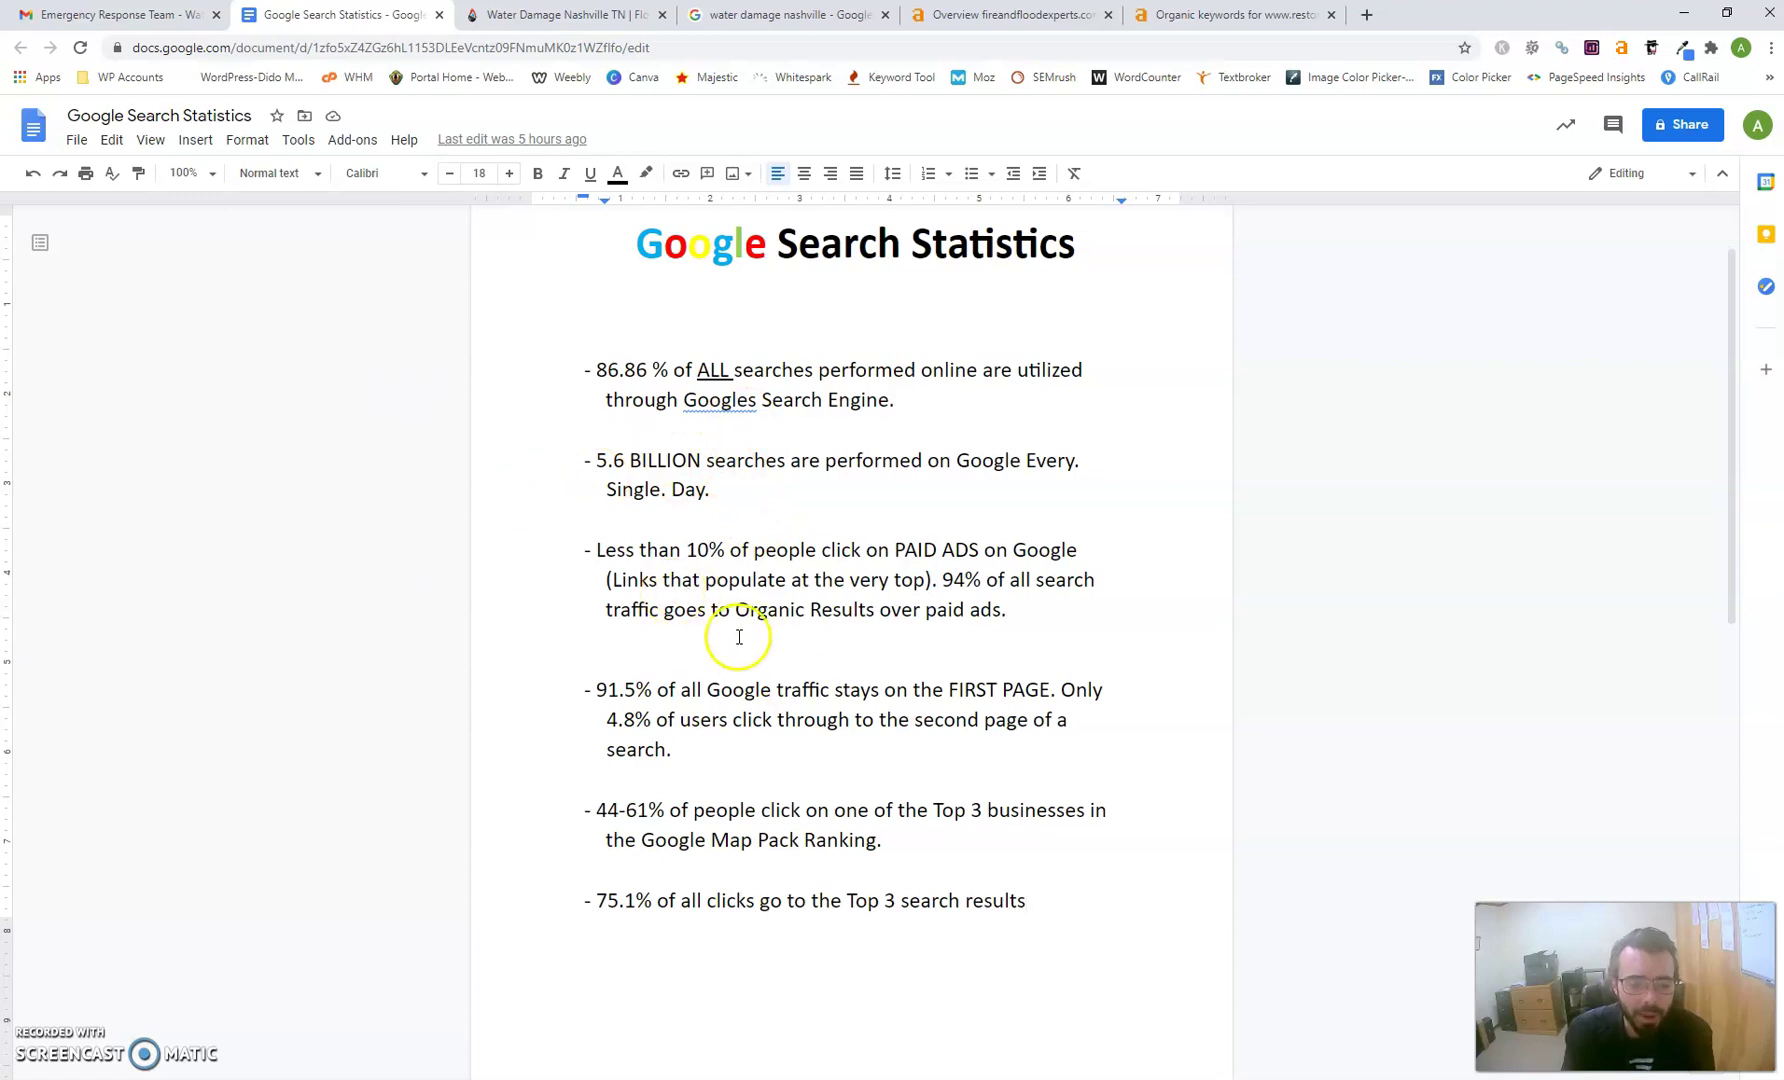
# Step: Return to the fireandfloodexperts.com homepage and scroll down through it and back up
pyautogui.click(560, 15)
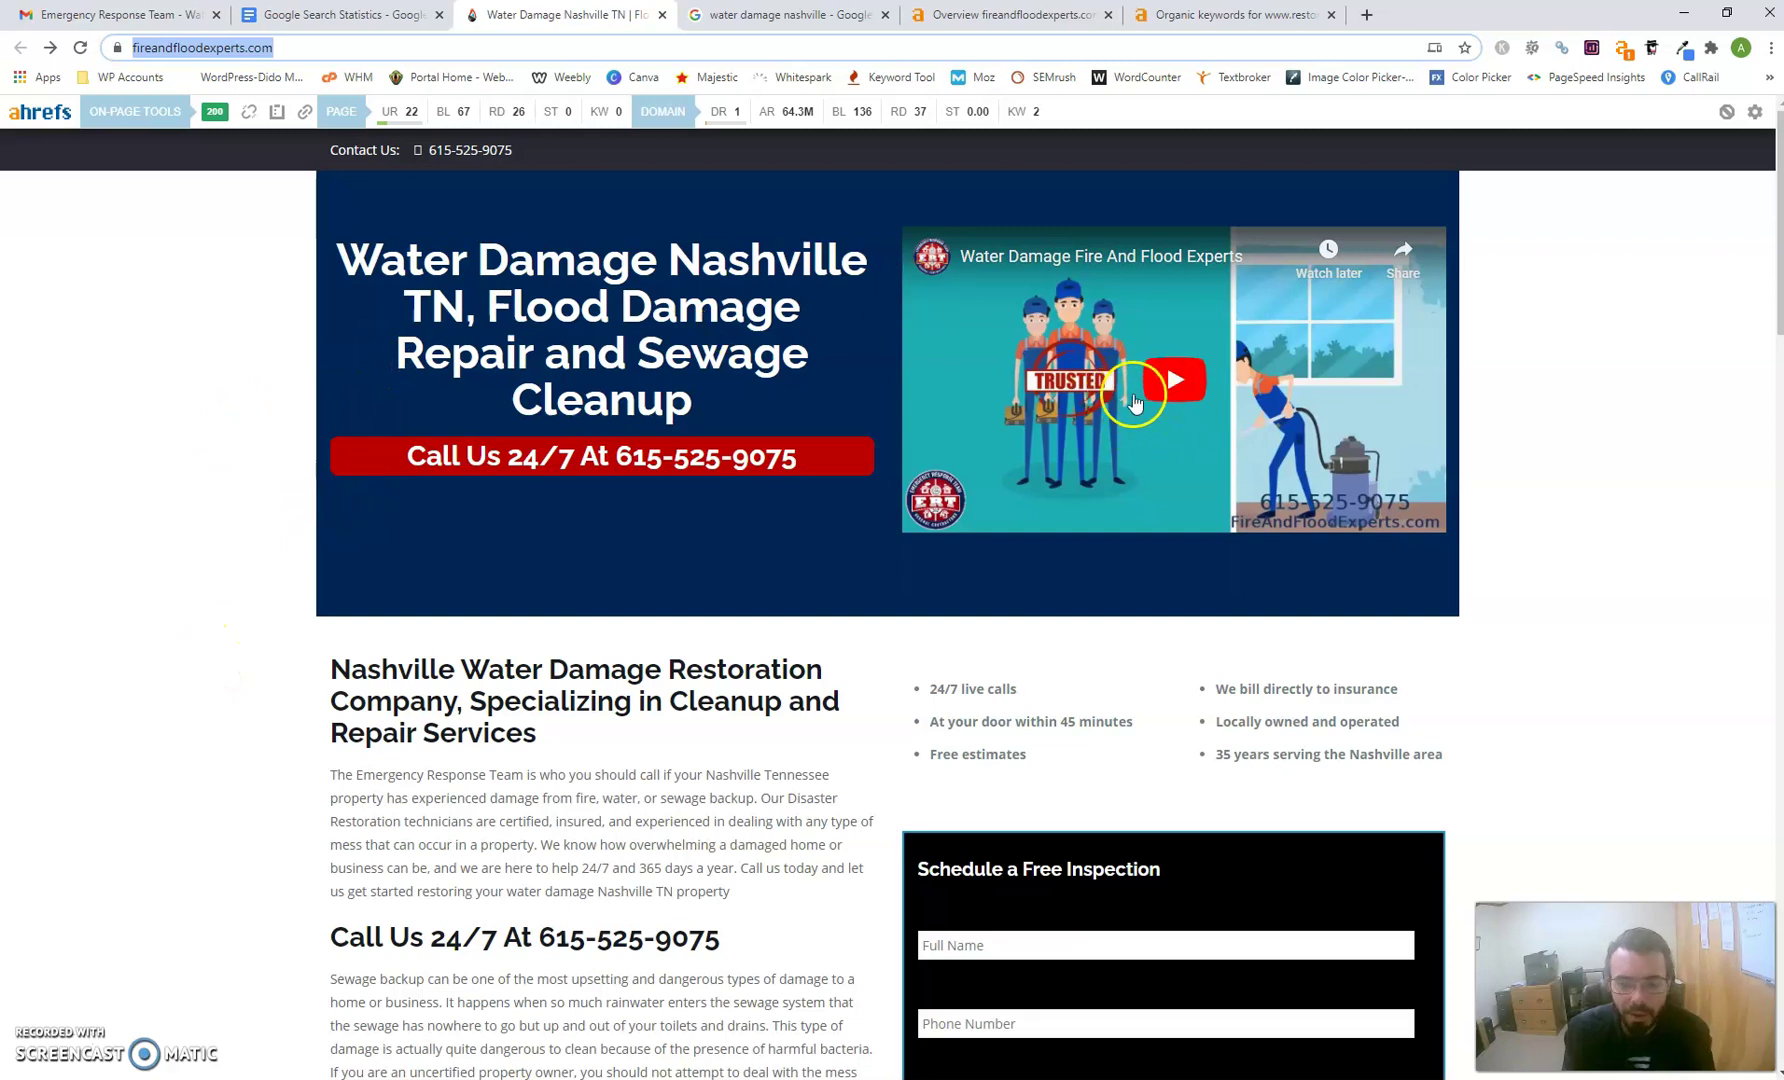
pyautogui.scroll(-3, 303, 557)
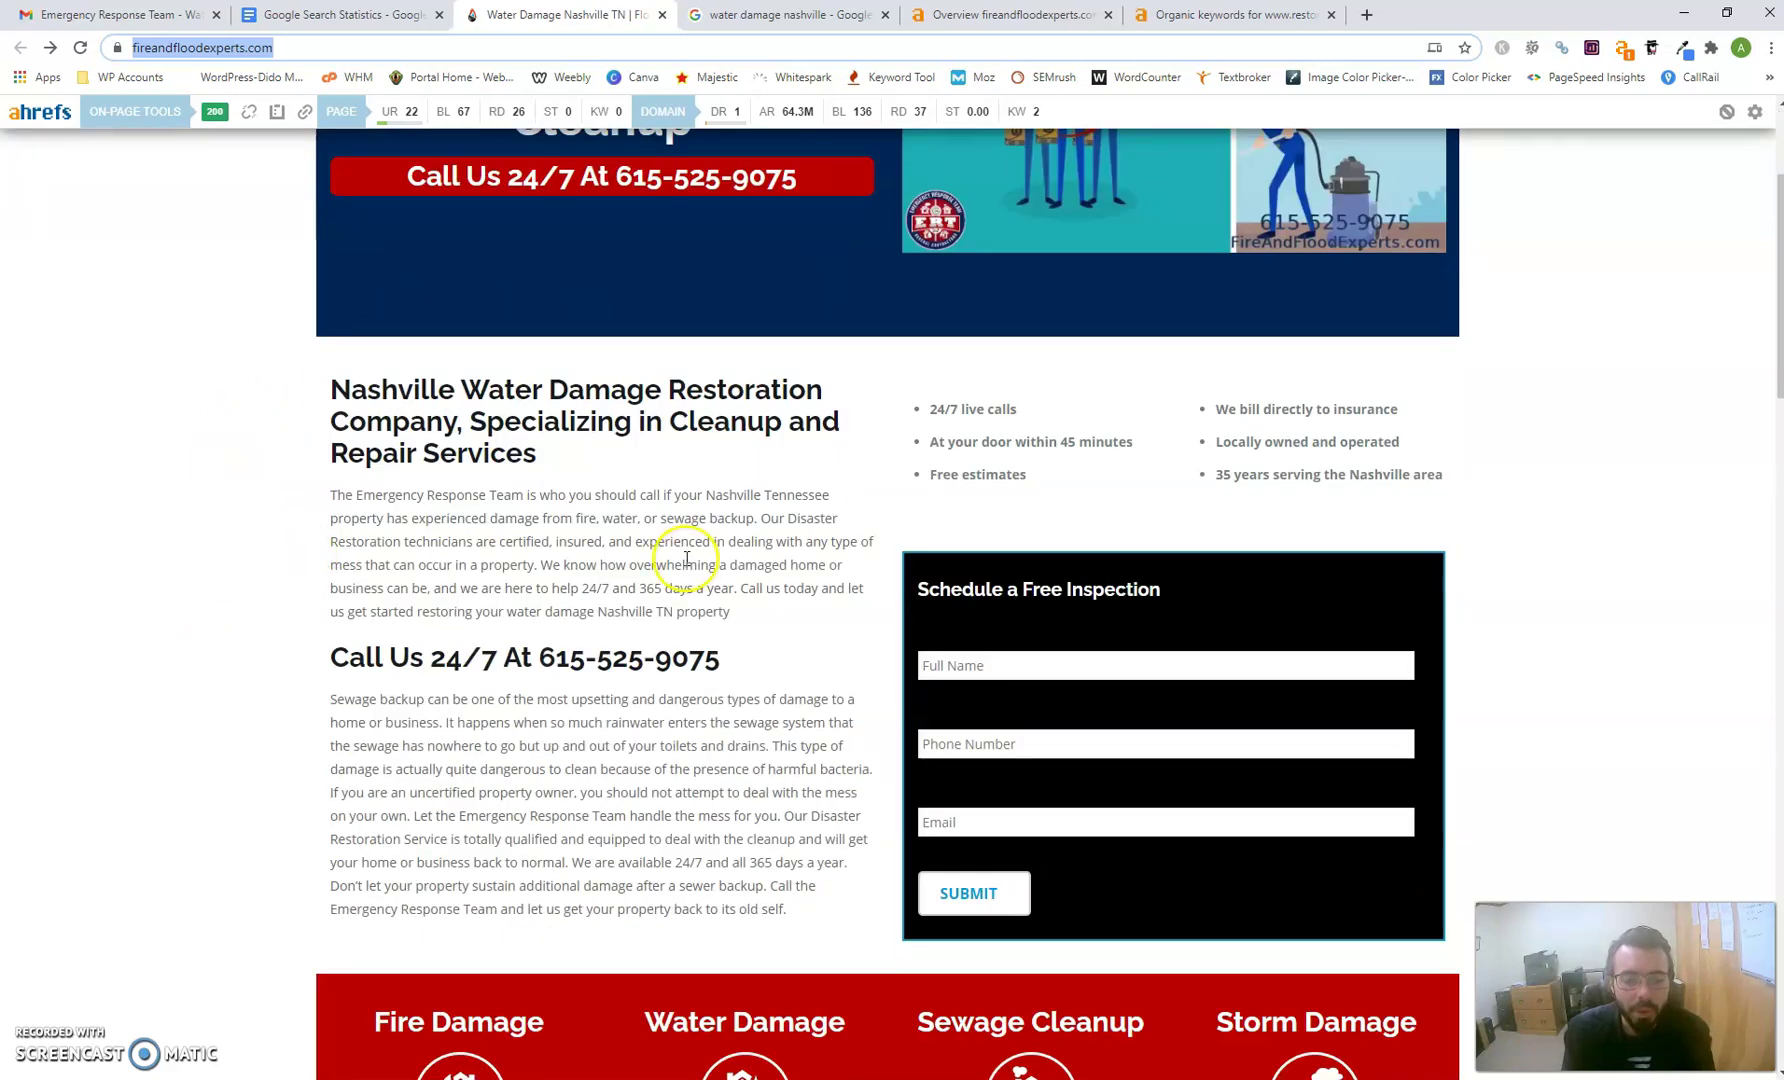
pyautogui.scroll(-5, 530, 512)
pyautogui.scroll(-17, 532, 516)
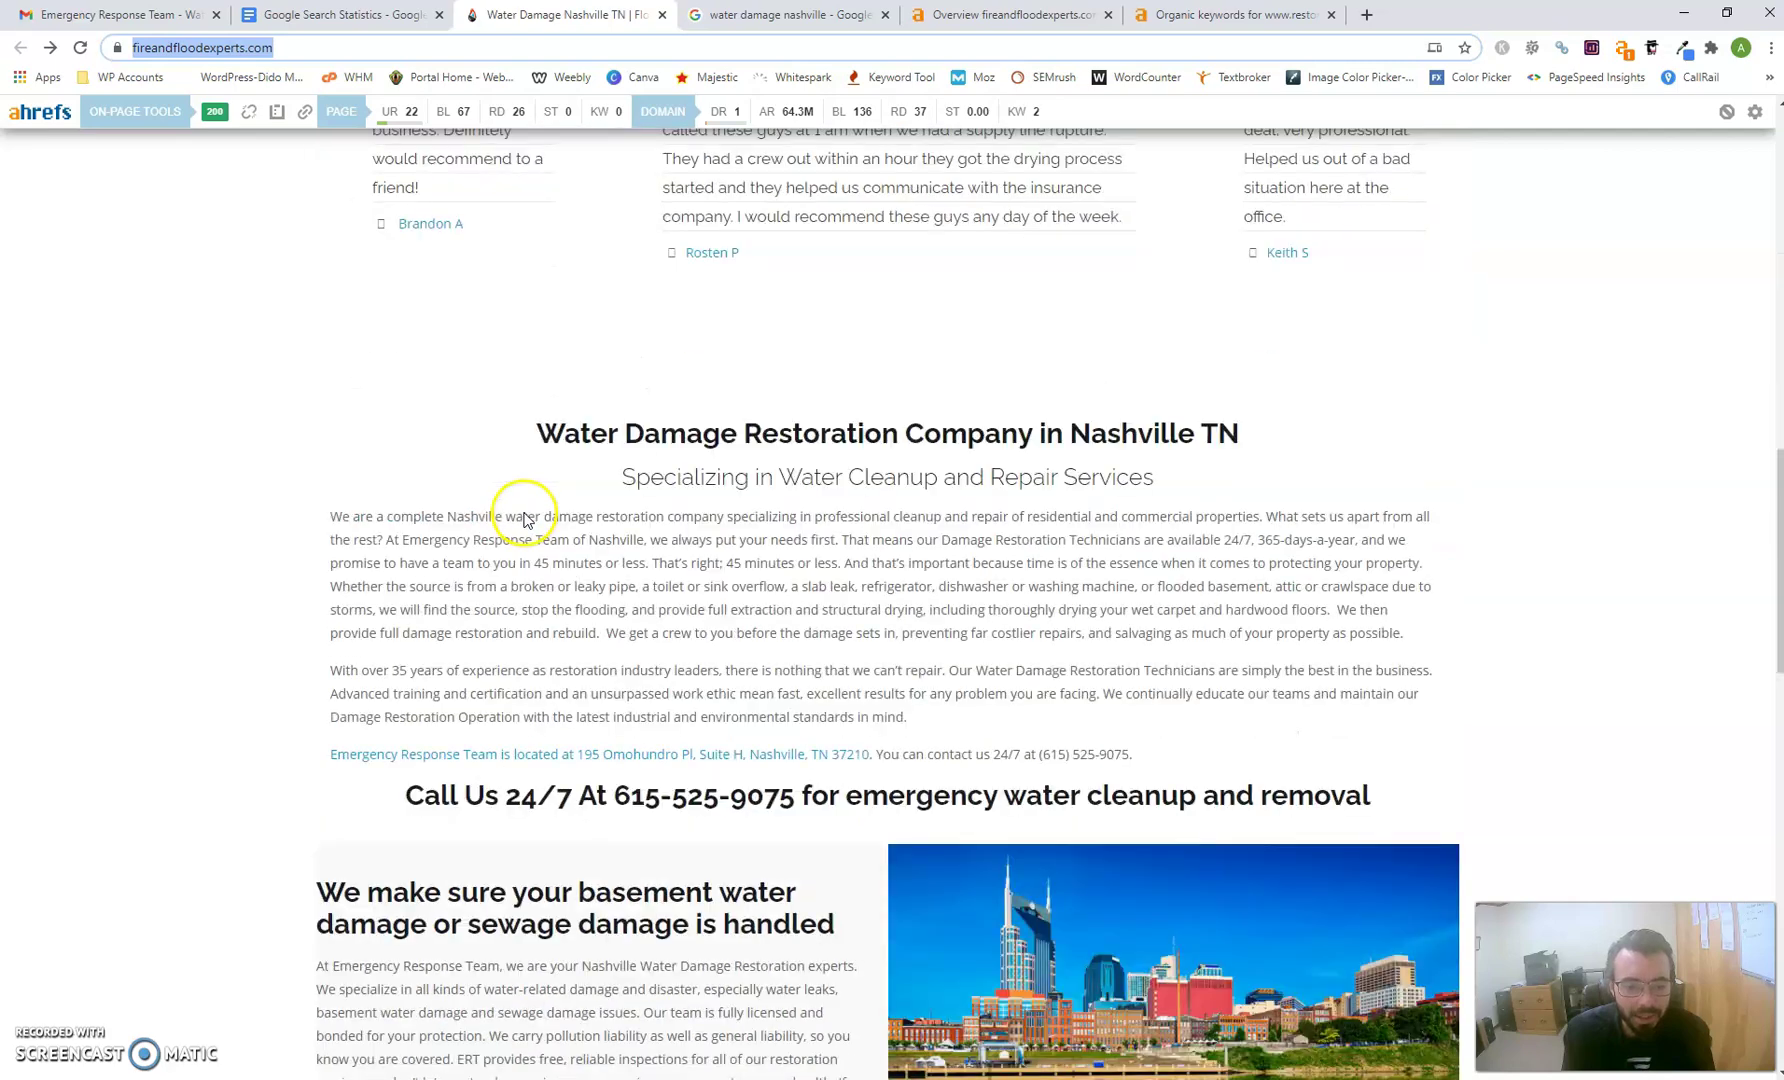
pyautogui.scroll(-8, 535, 508)
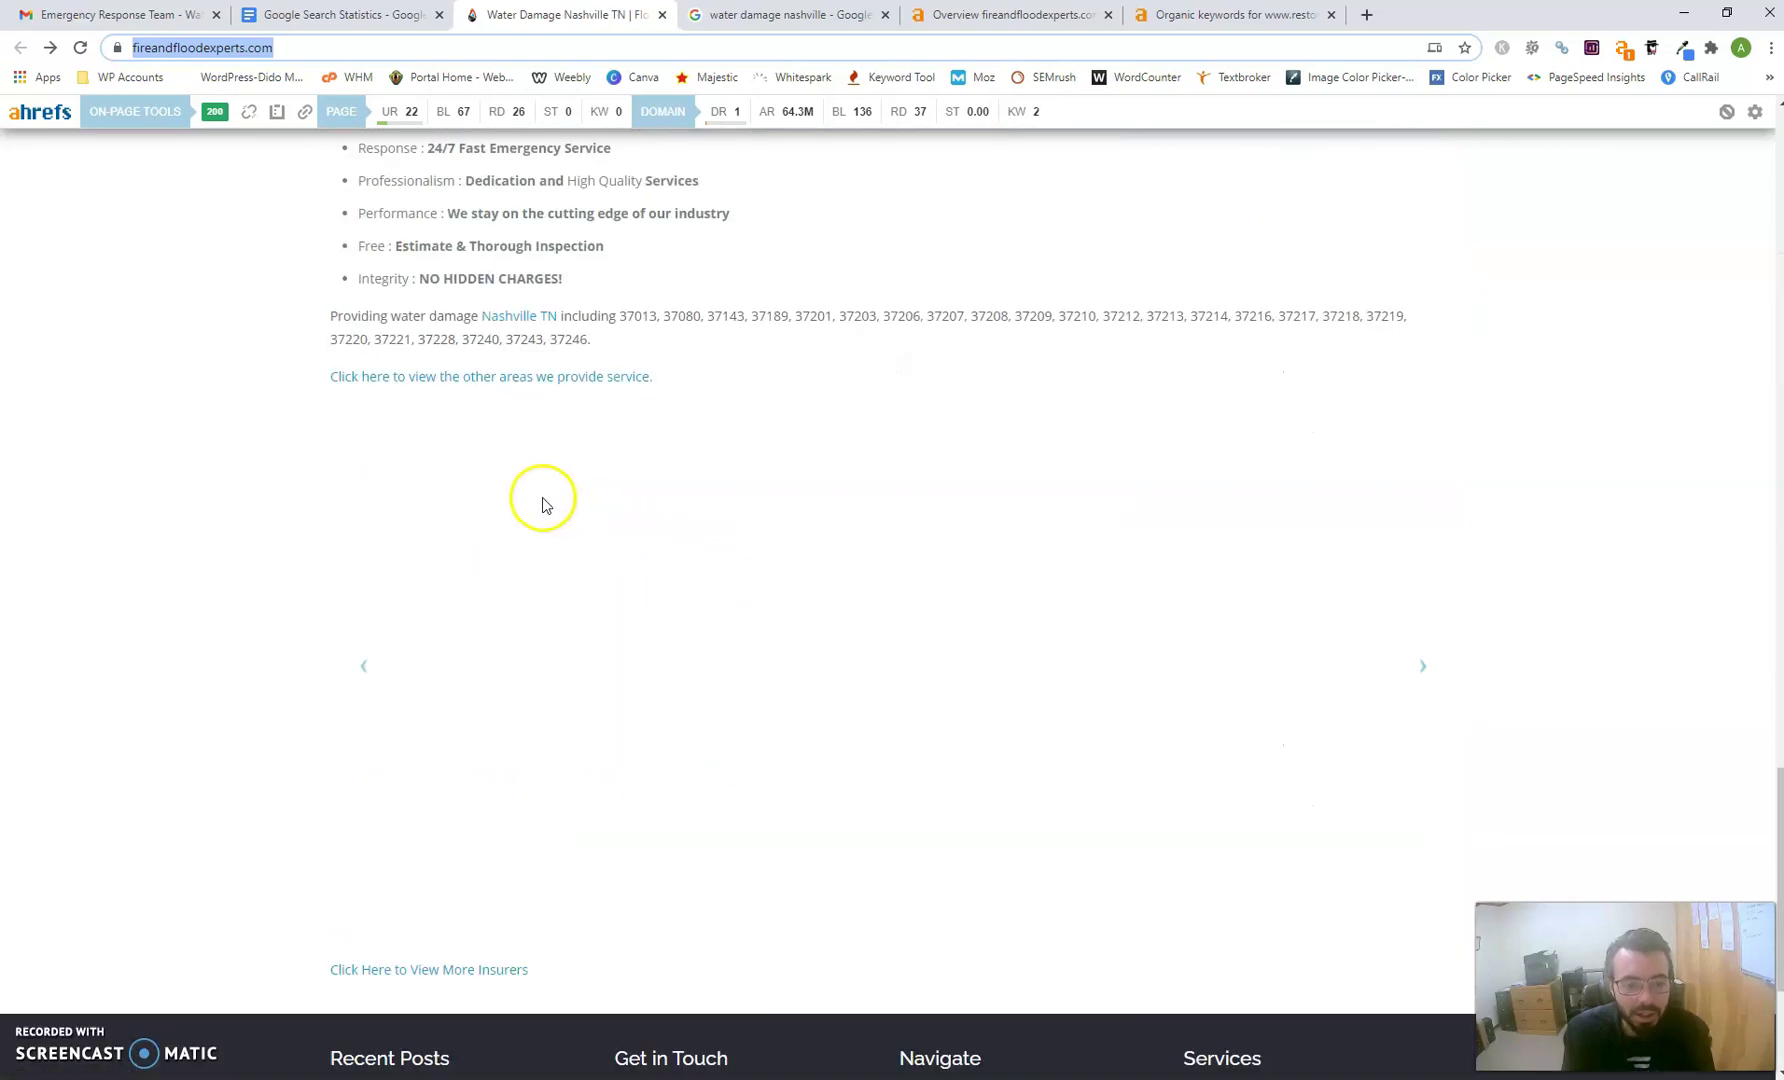
pyautogui.scroll(4, 540, 510)
pyautogui.scroll(20, 541, 509)
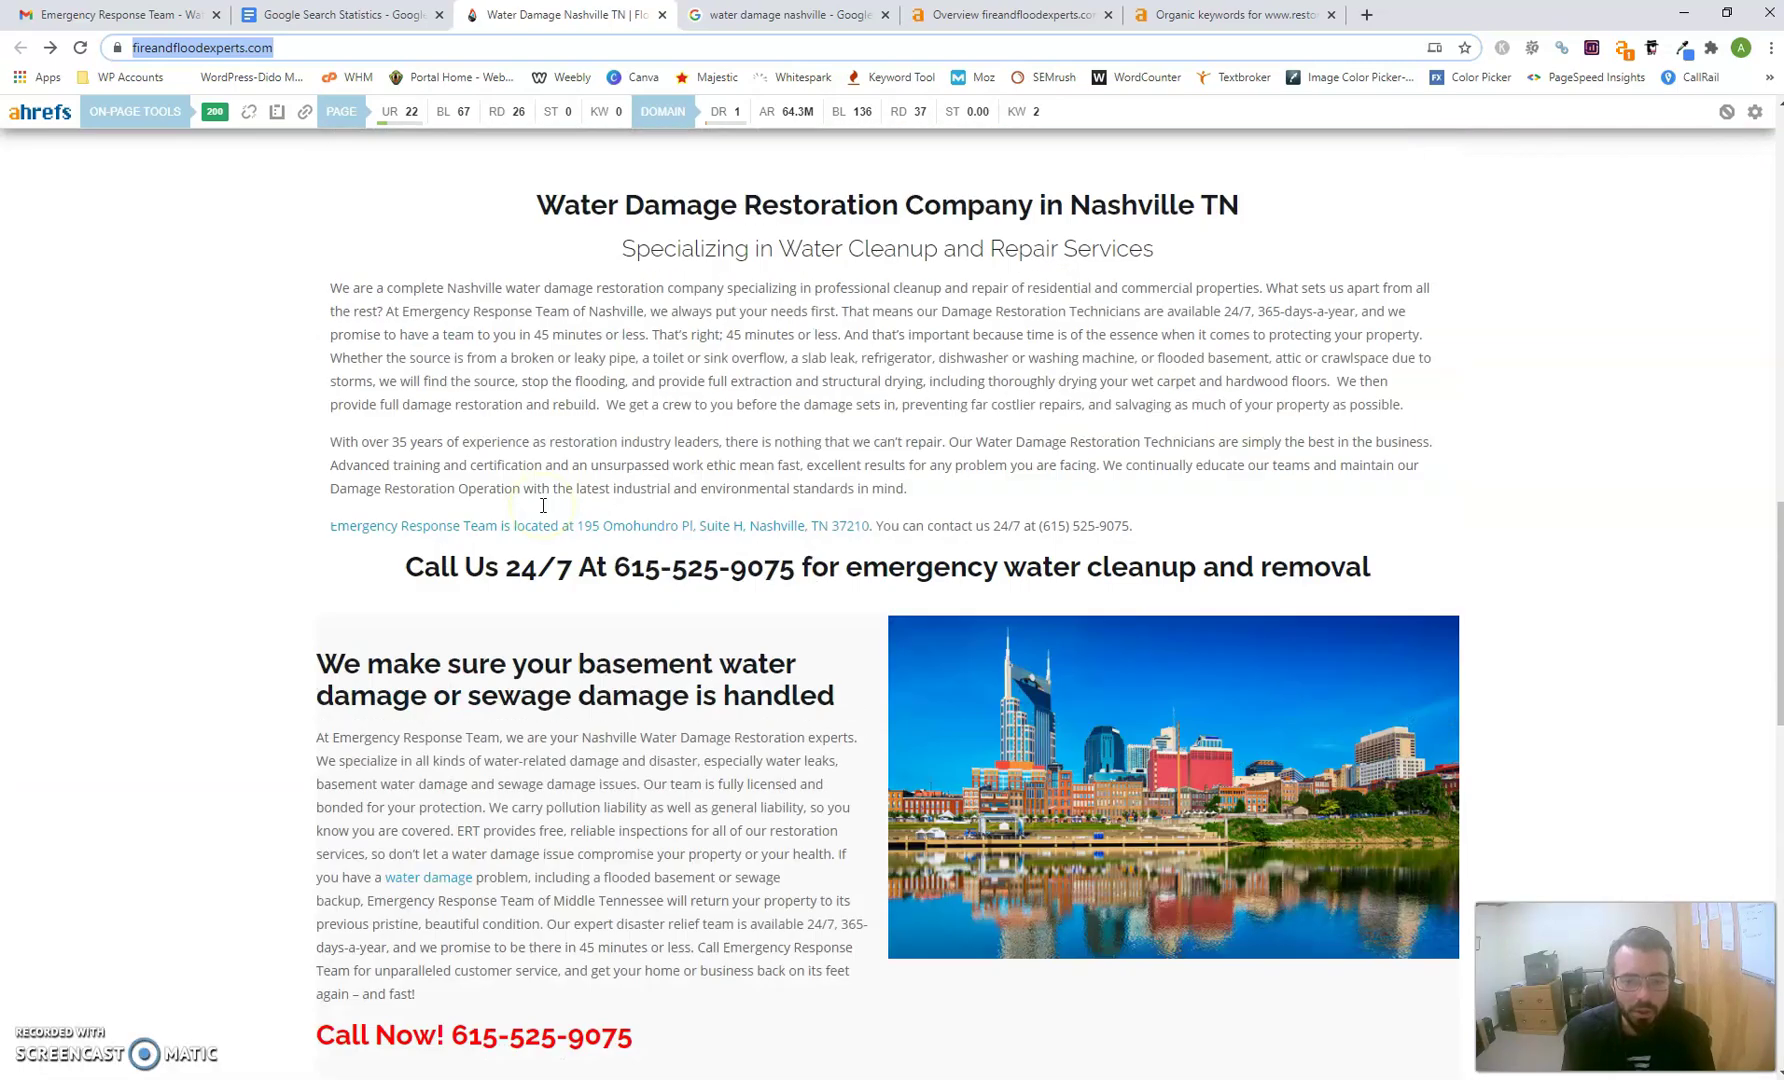
pyautogui.scroll(5, 541, 509)
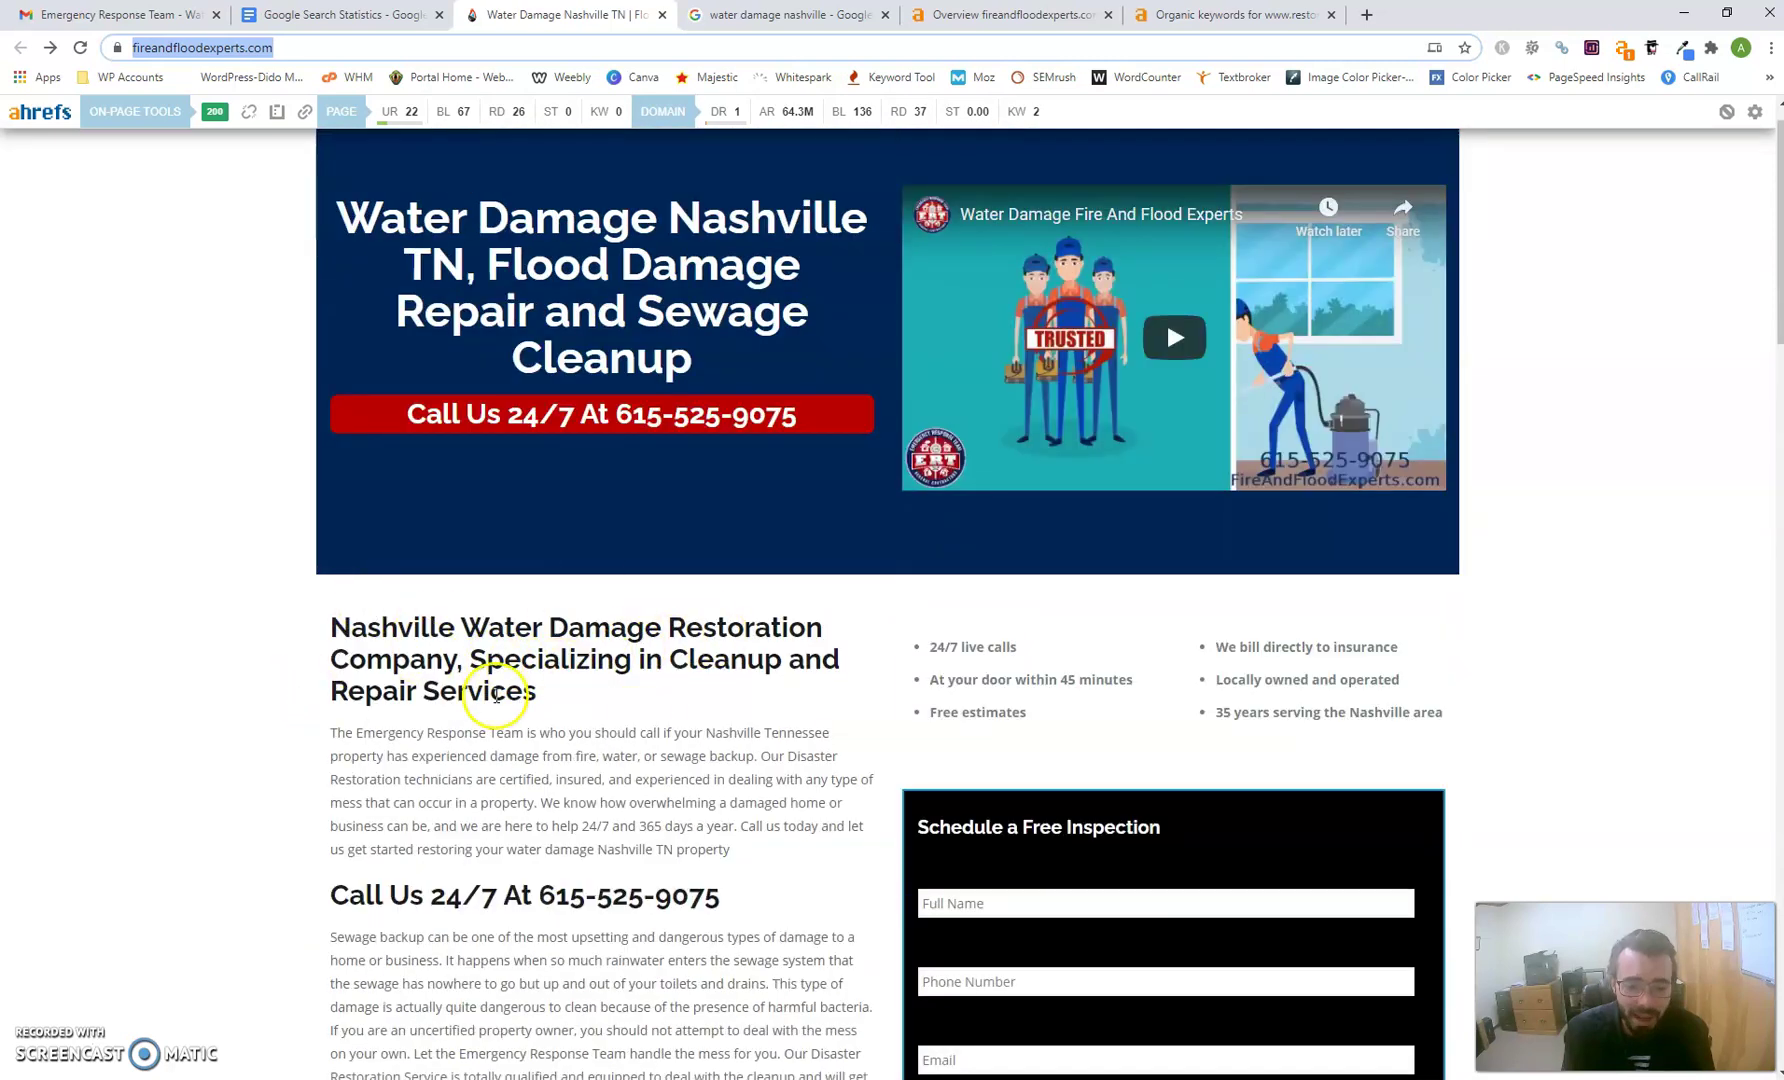
# Step: Scroll the homepage sections again down toward the footer, then back to the top
pyautogui.scroll(-2, 350, 705)
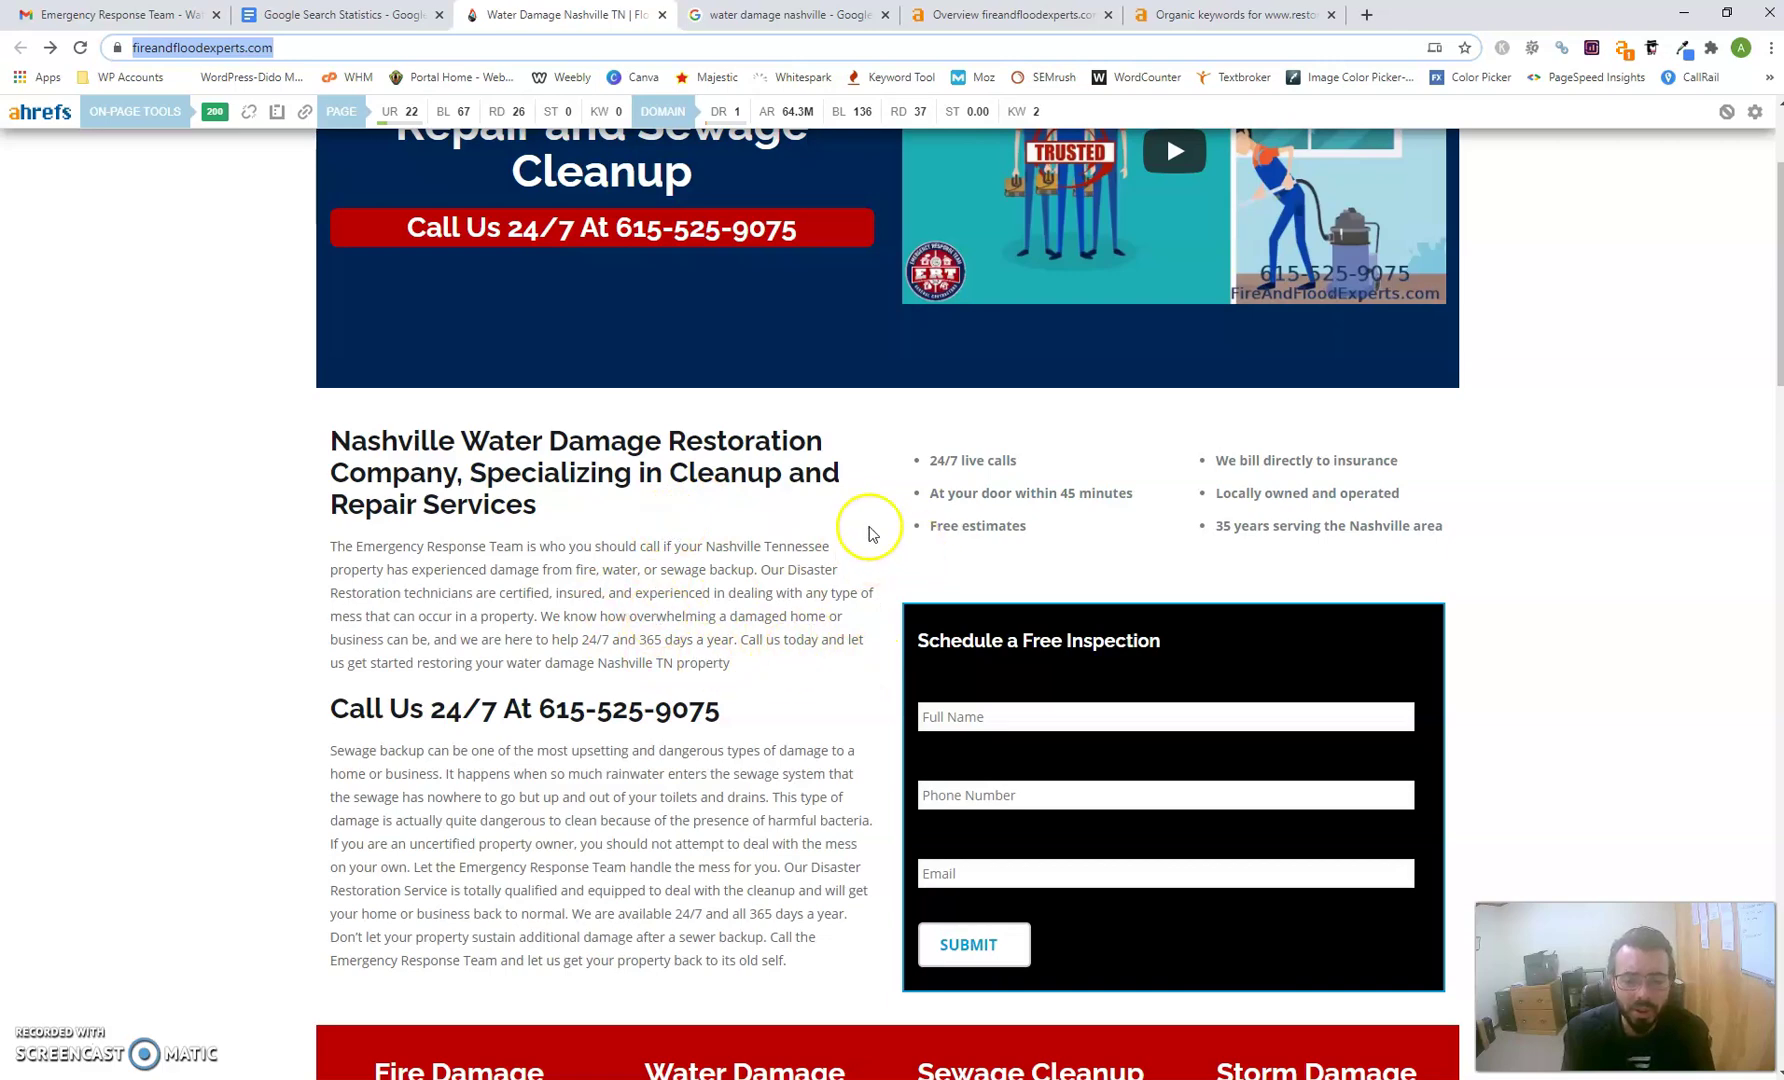
pyautogui.scroll(-10, 410, 585)
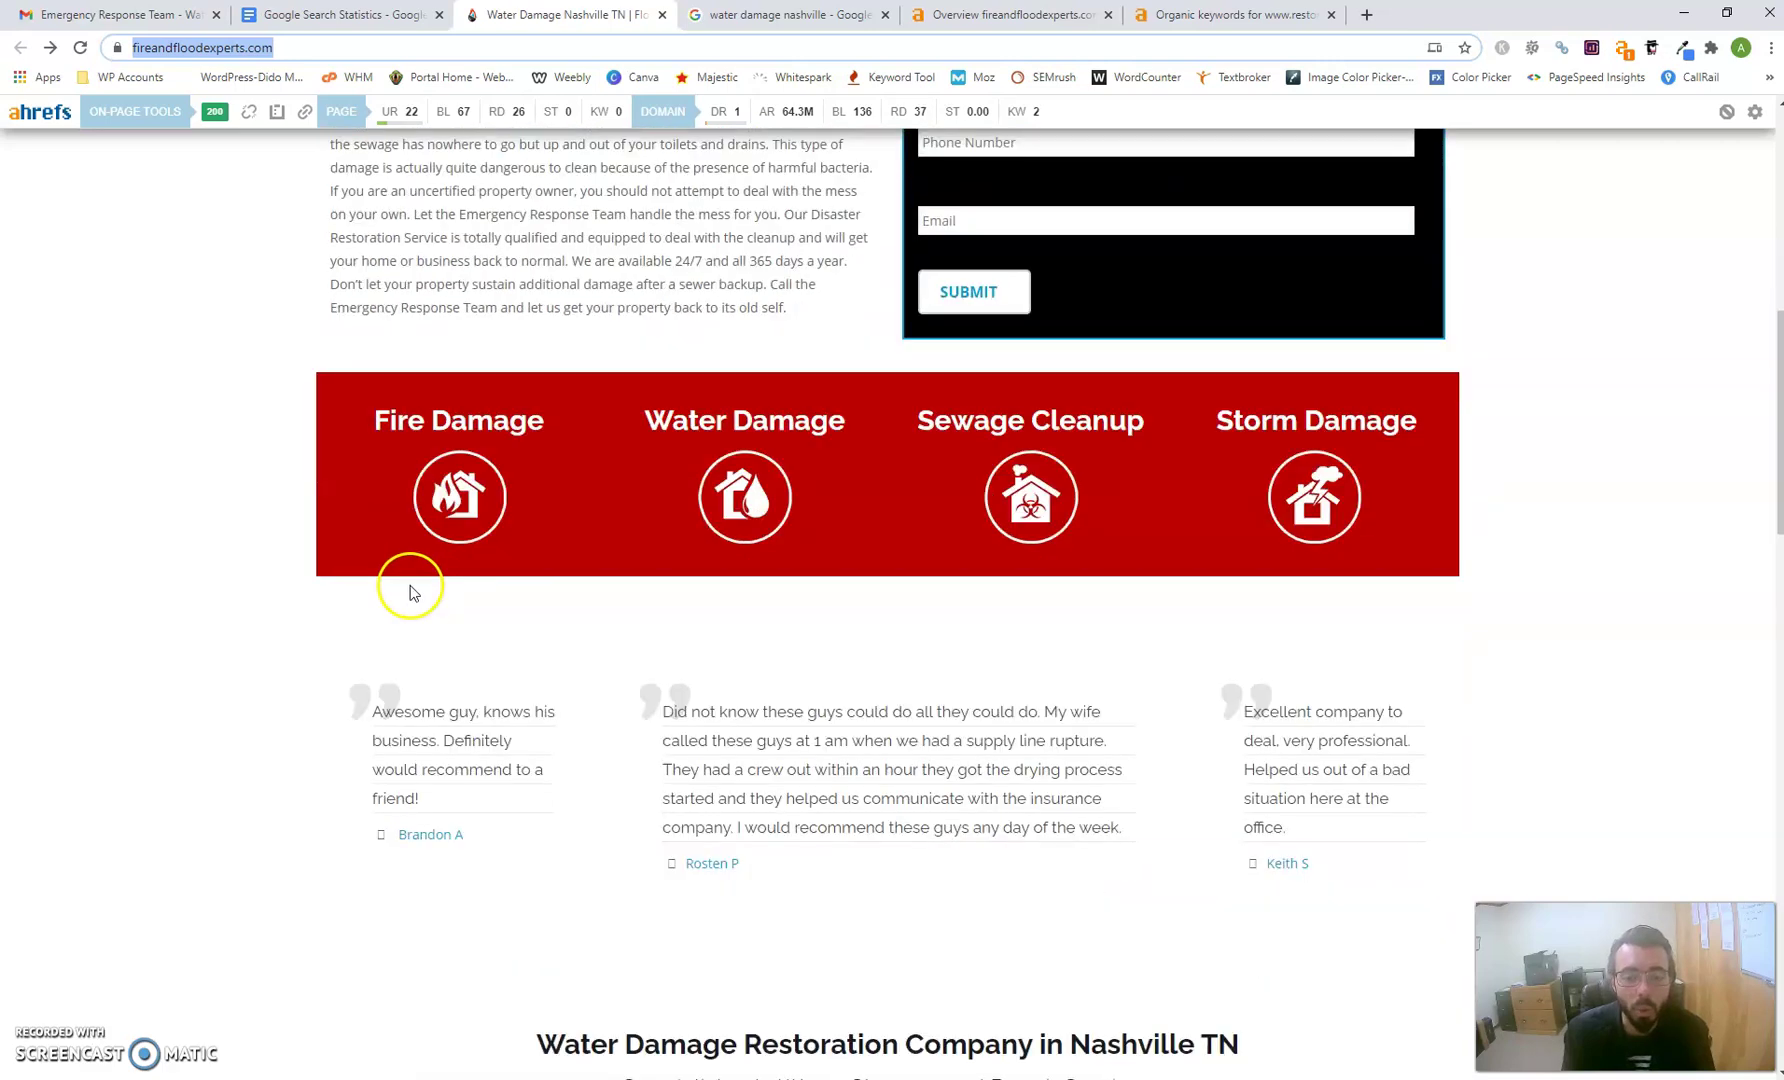
pyautogui.scroll(-5, 406, 593)
pyautogui.scroll(3, 637, 518)
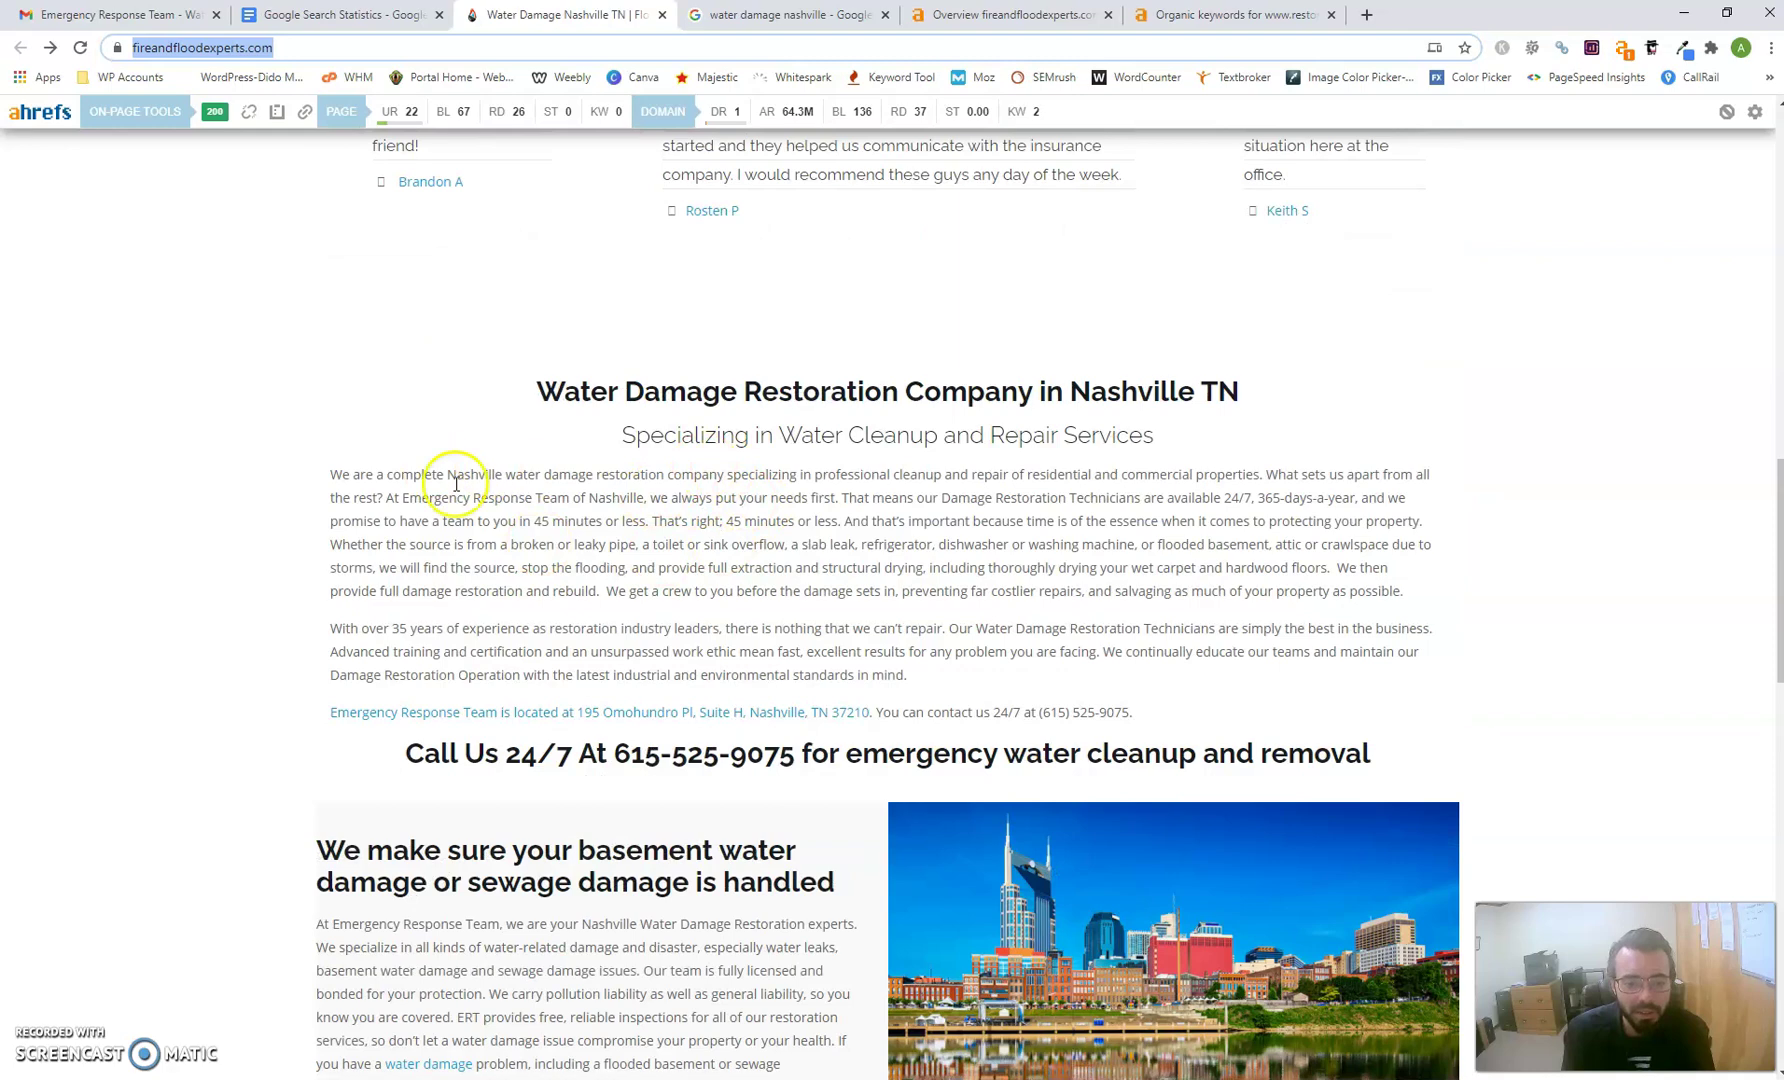
pyautogui.scroll(-9, 456, 484)
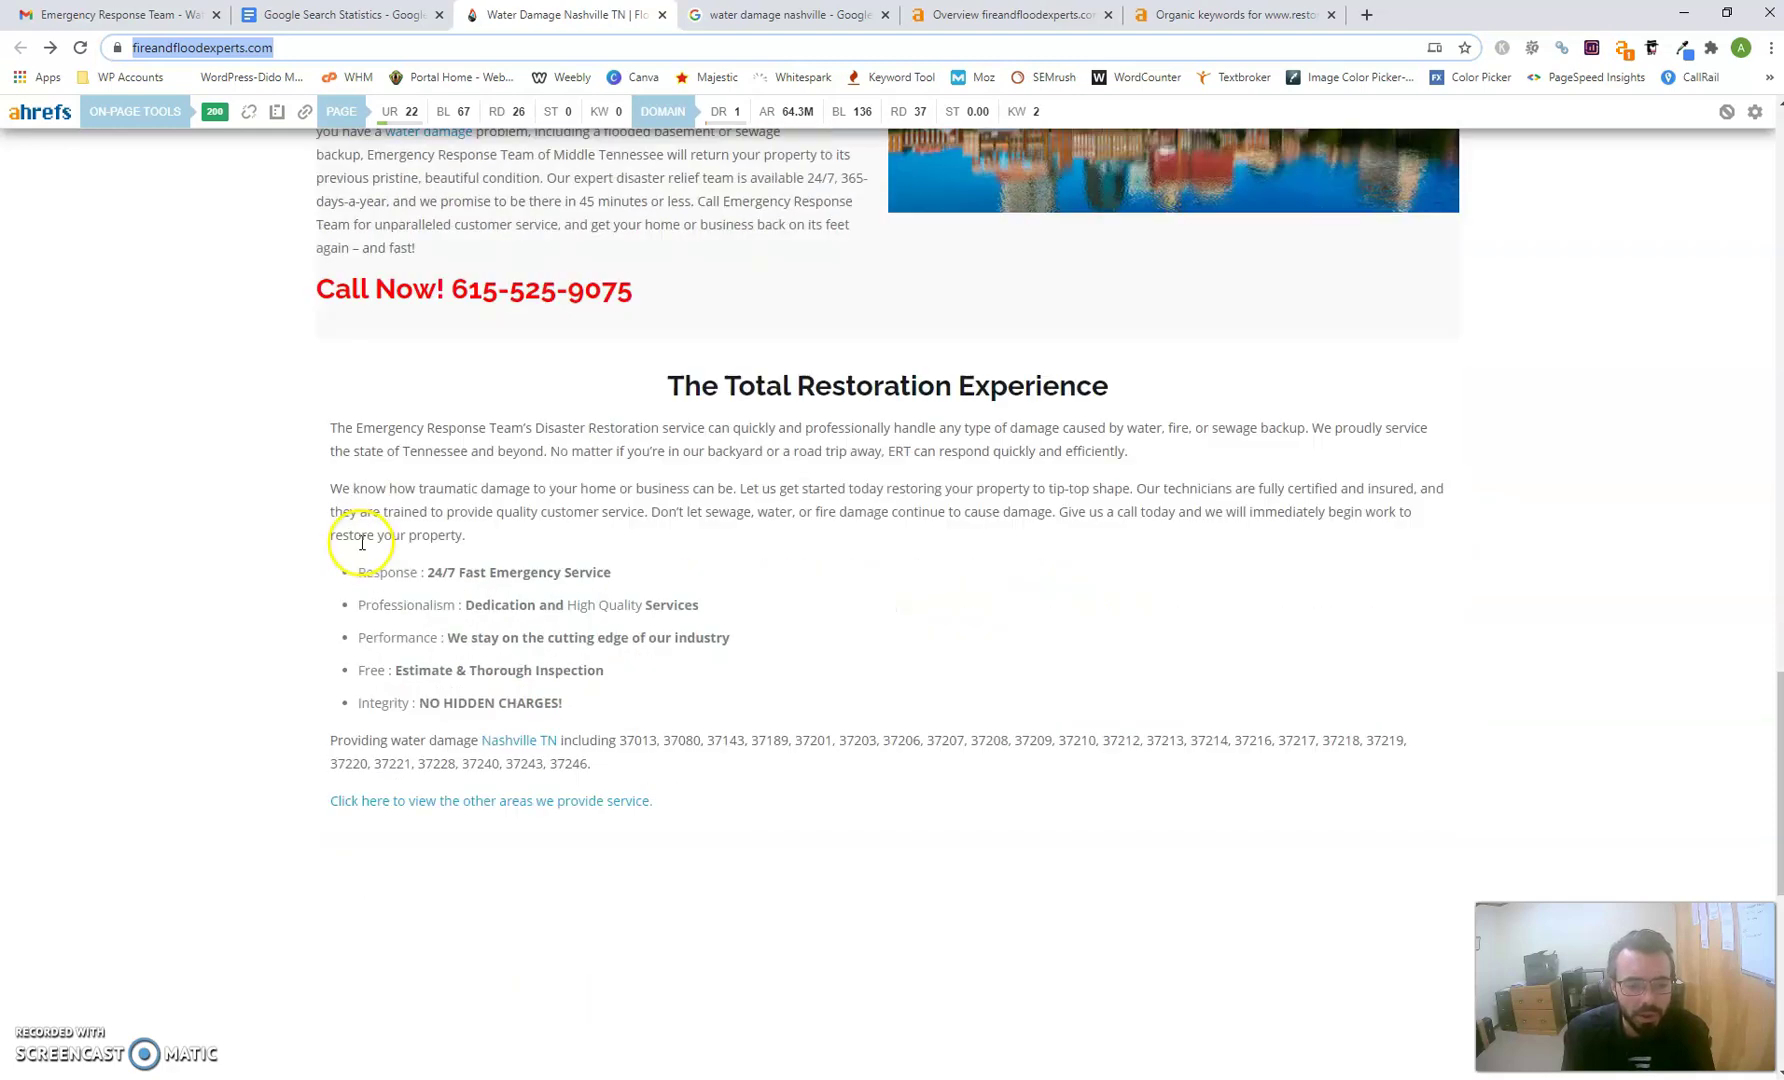
pyautogui.scroll(-3, 362, 543)
pyautogui.scroll(8, 450, 530)
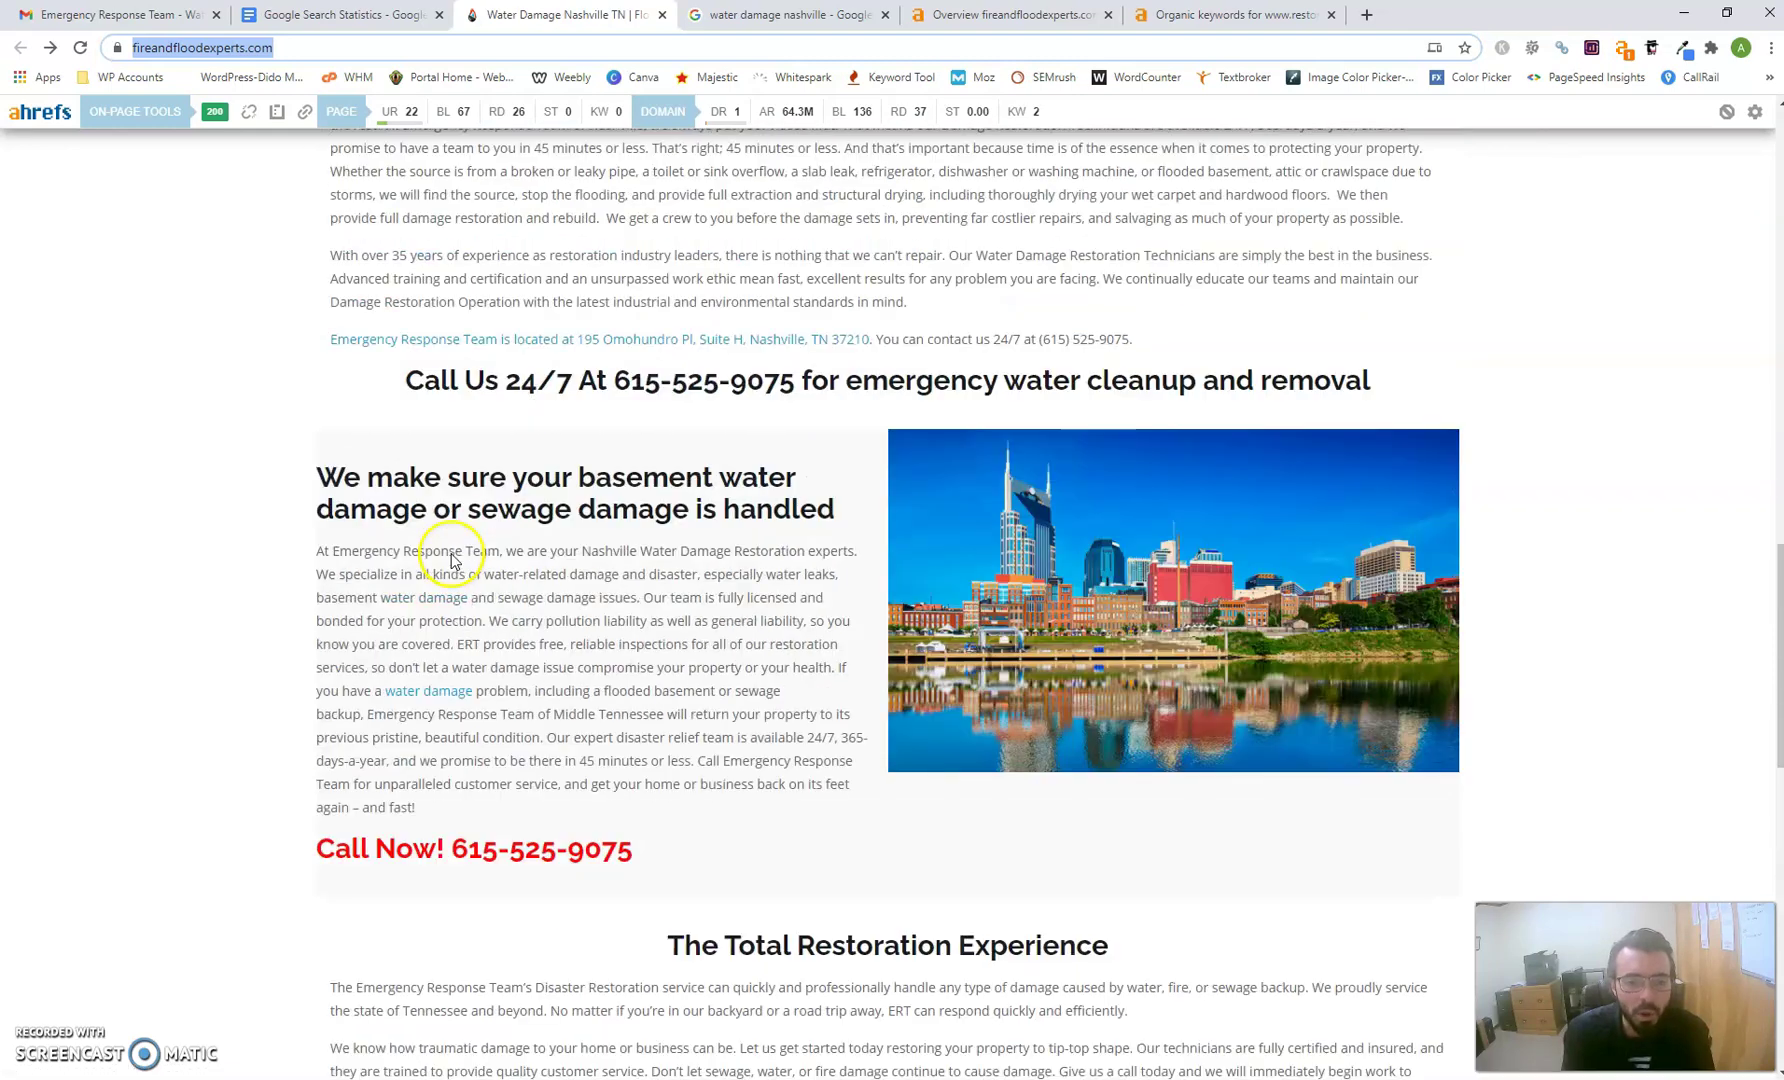
pyautogui.scroll(12, 450, 558)
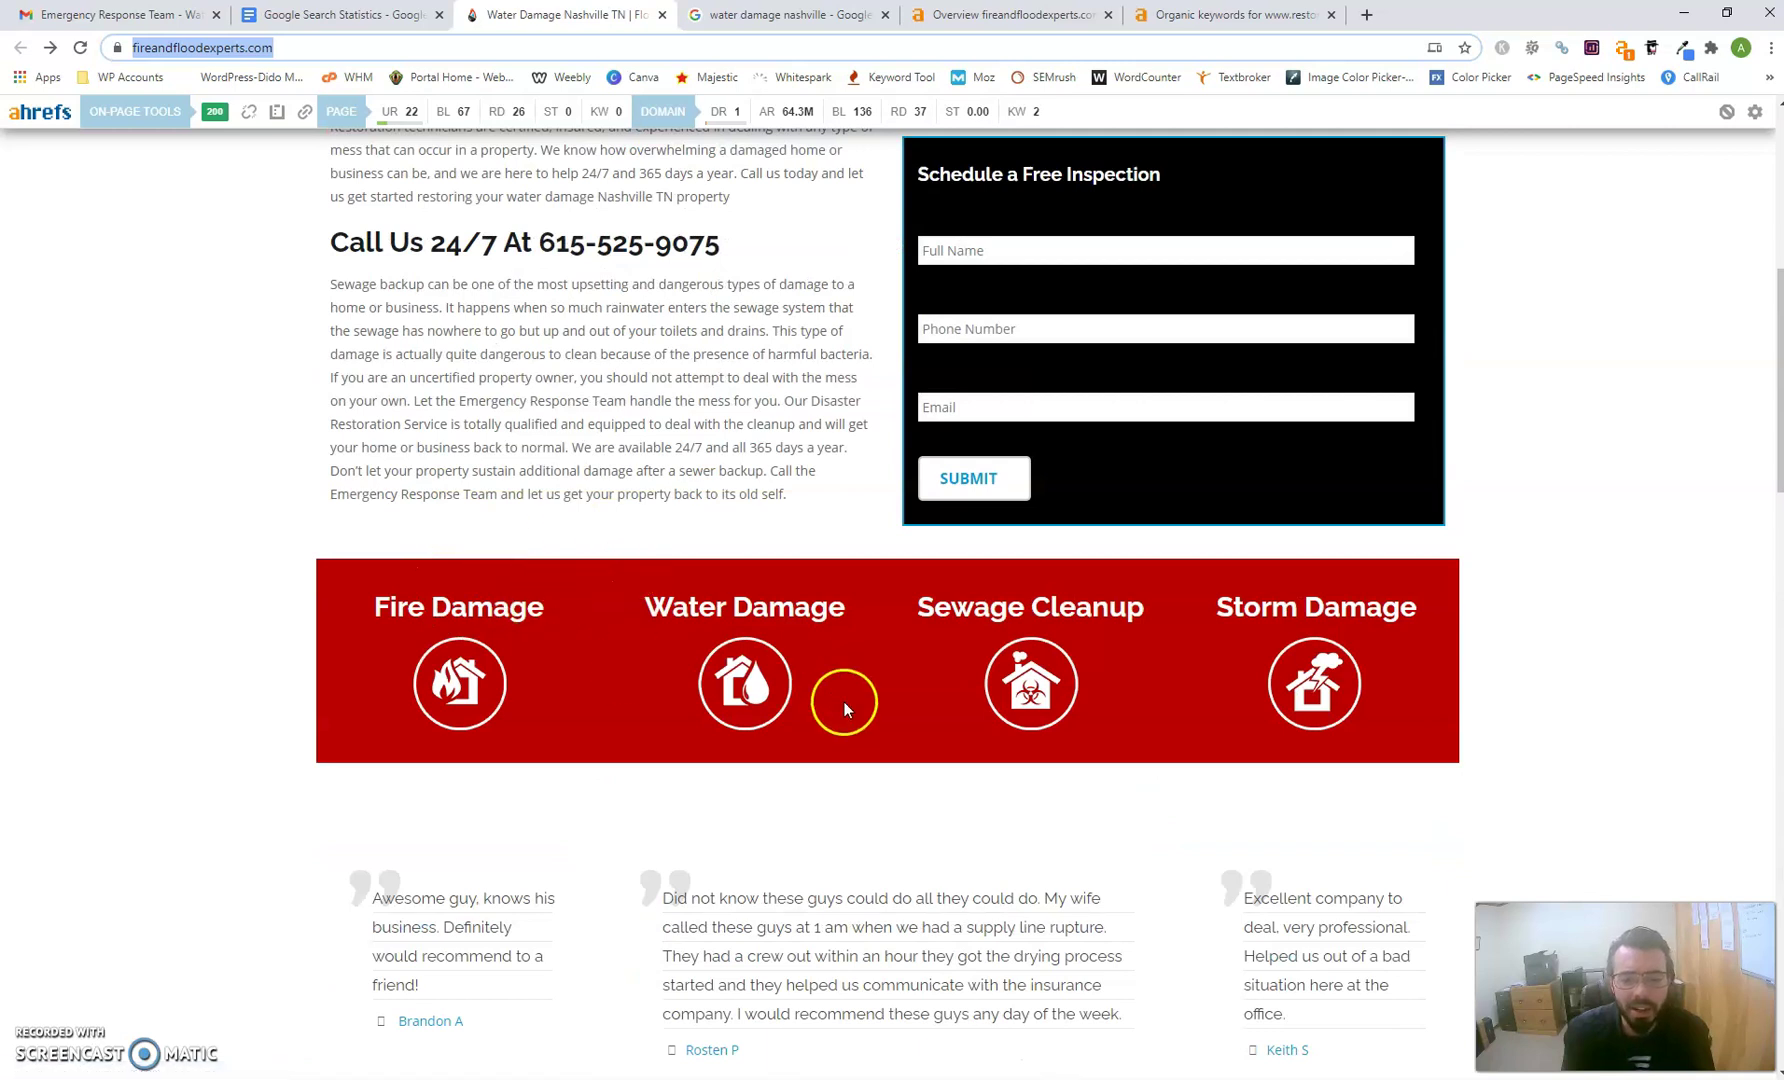
pyautogui.scroll(-20, 1497, 585)
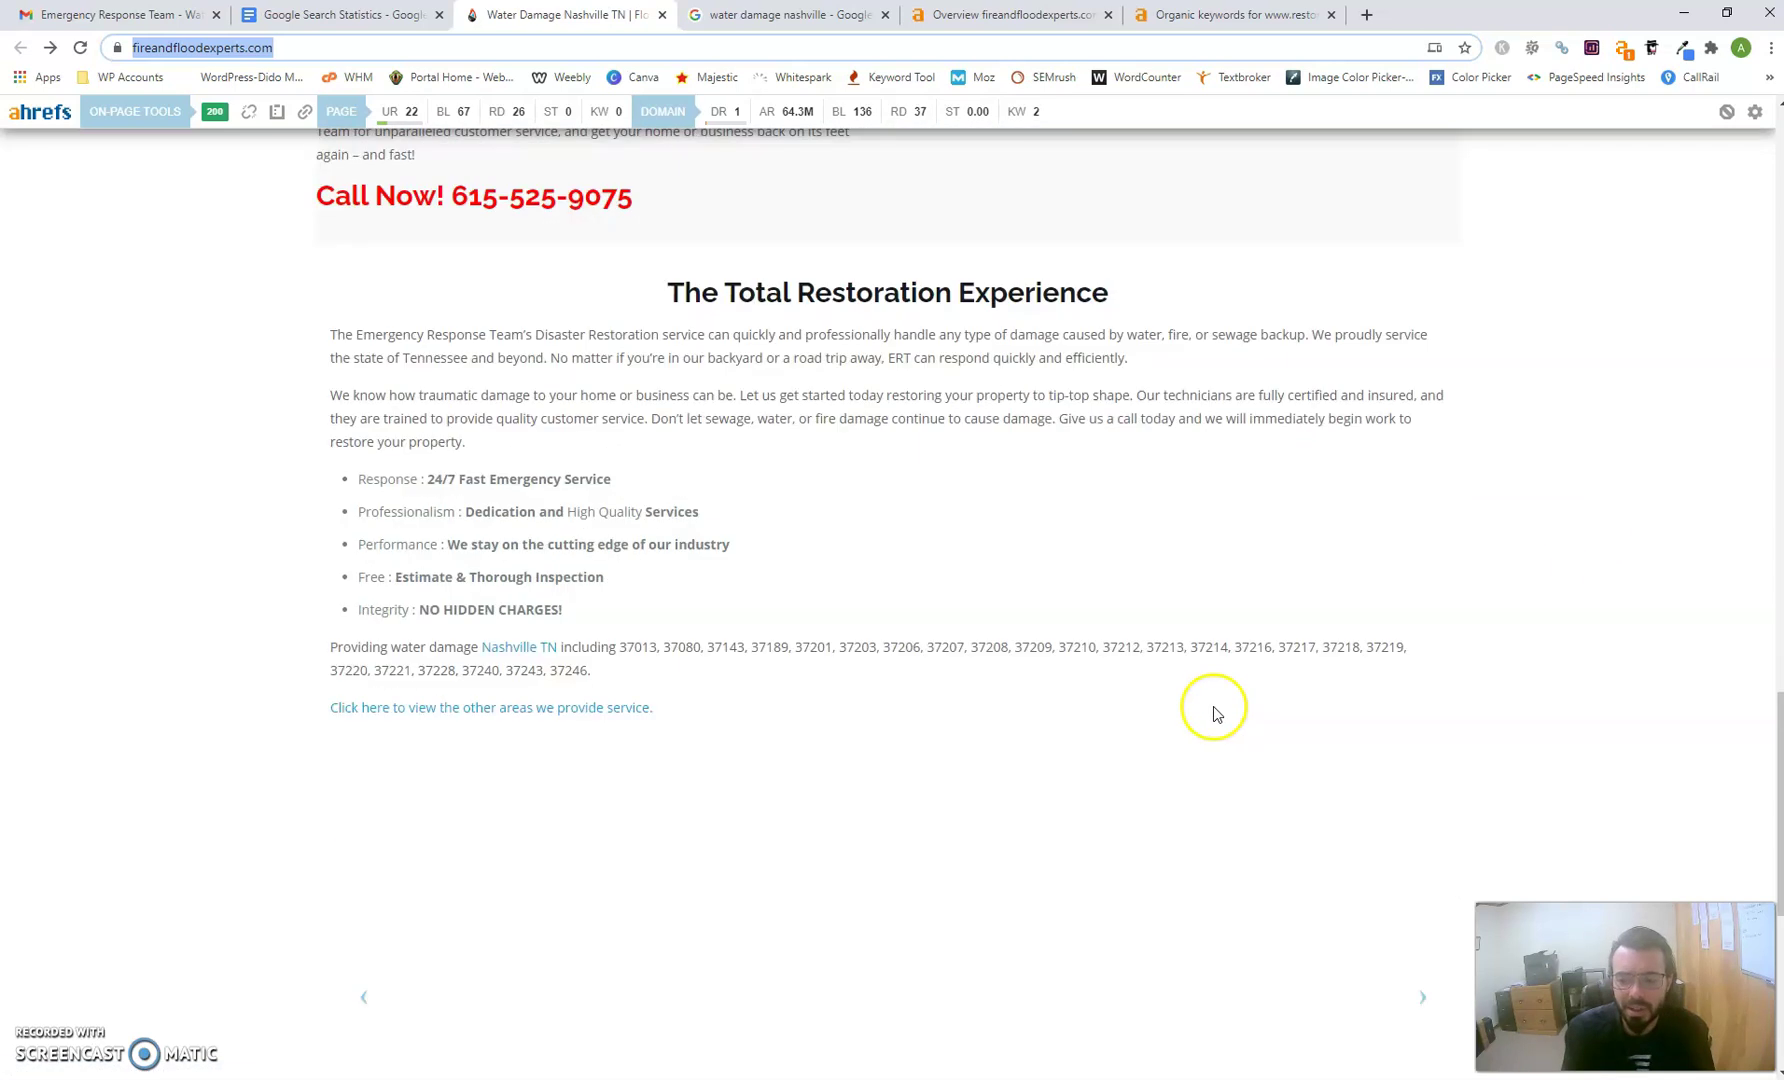
pyautogui.scroll(-1, 1200, 780)
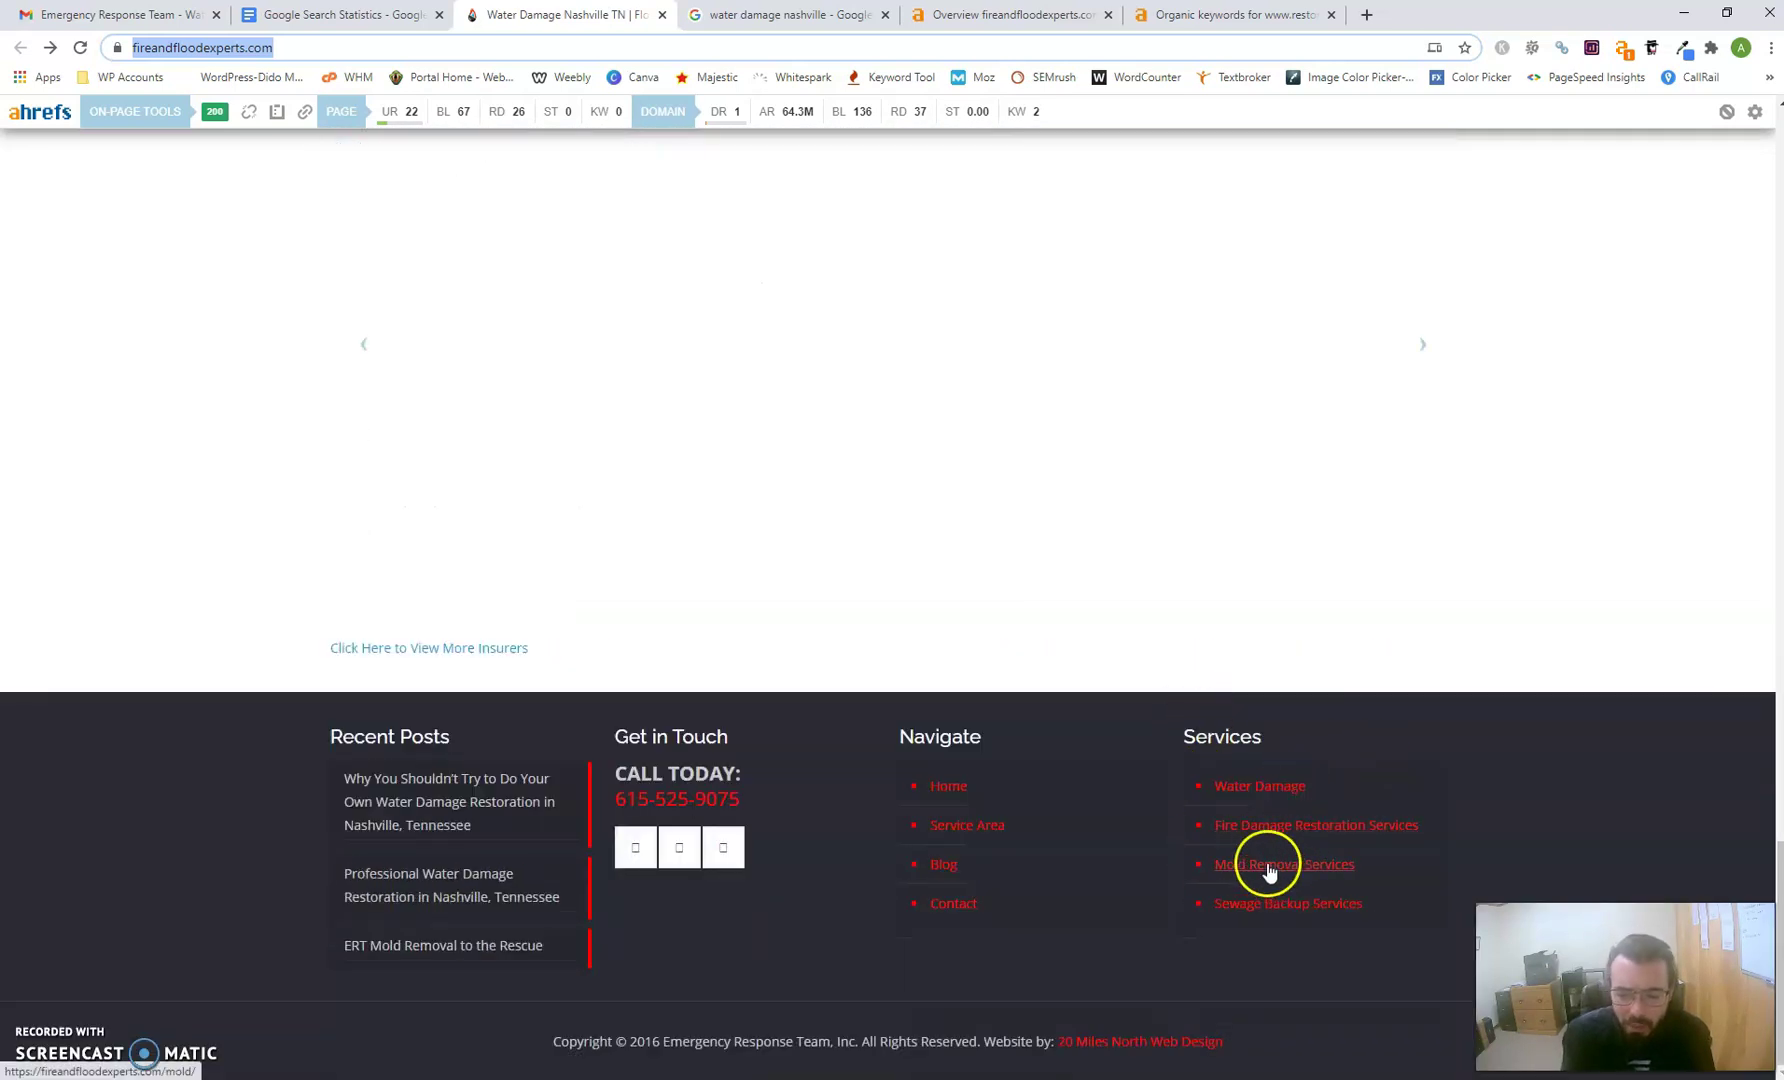
pyautogui.scroll(15, 783, 735)
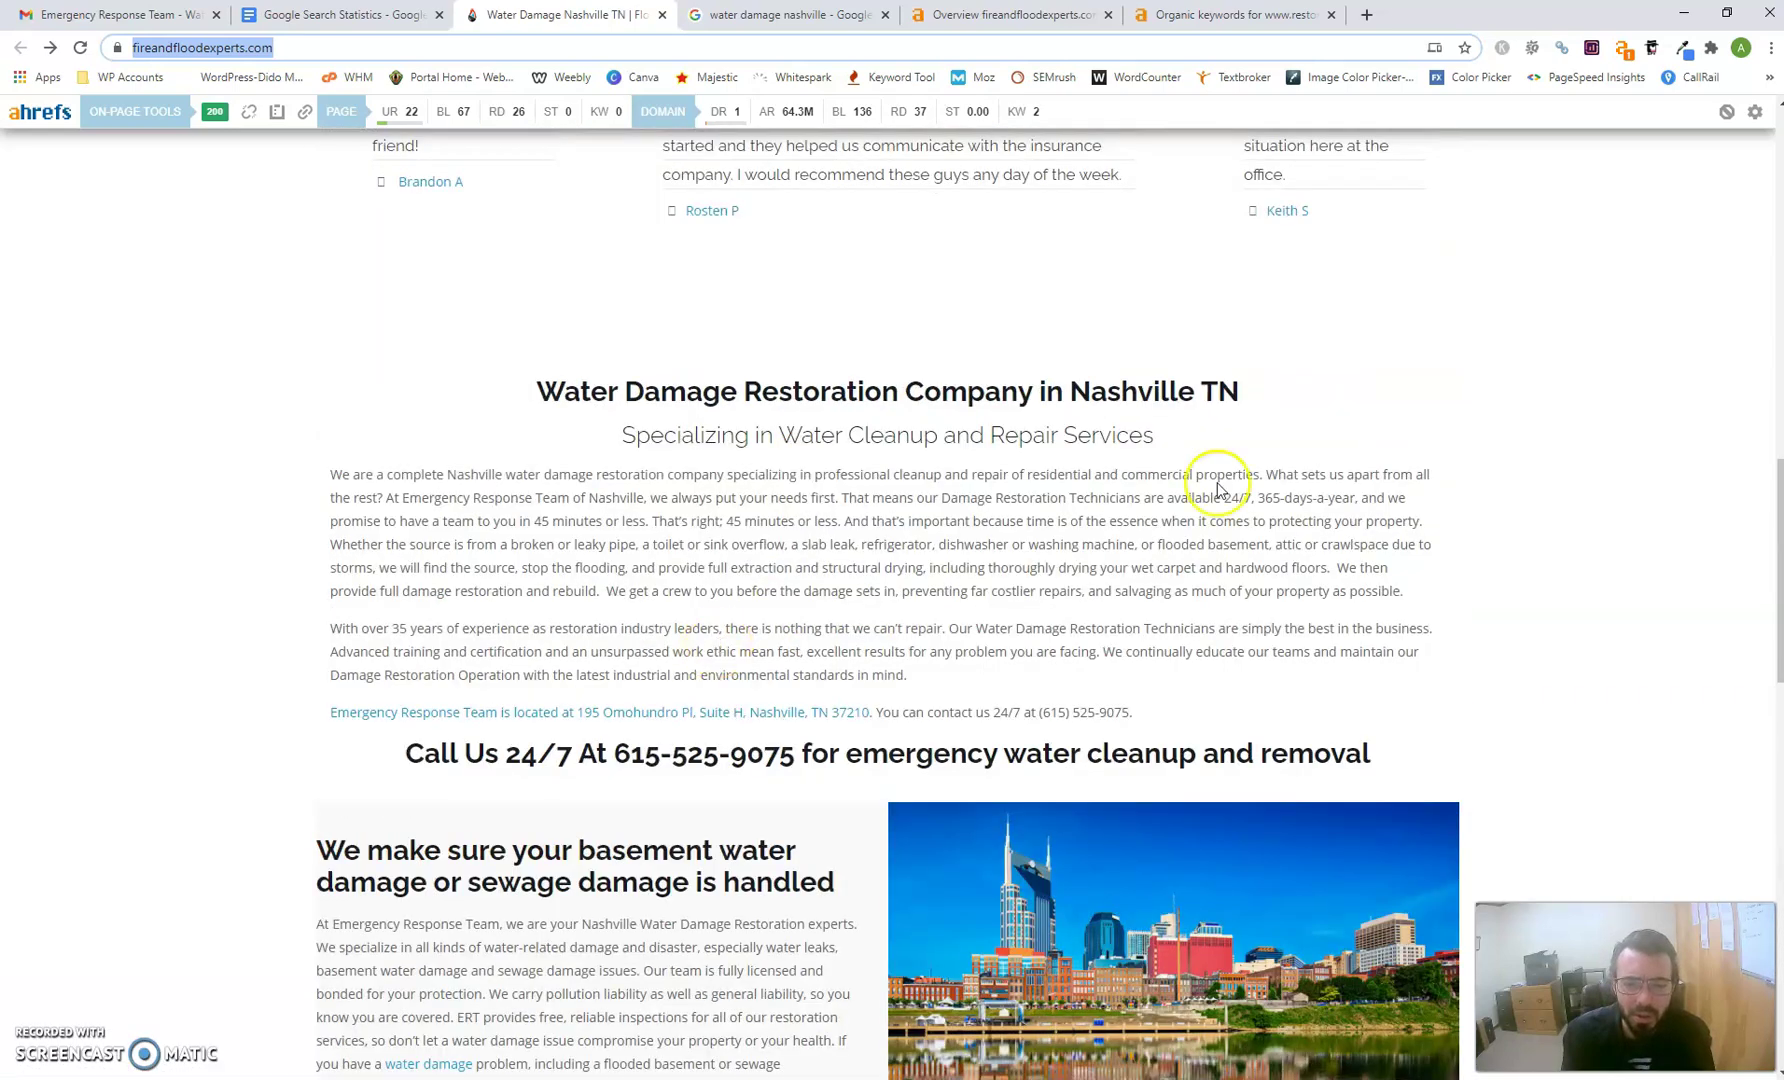
pyautogui.scroll(8, 762, 545)
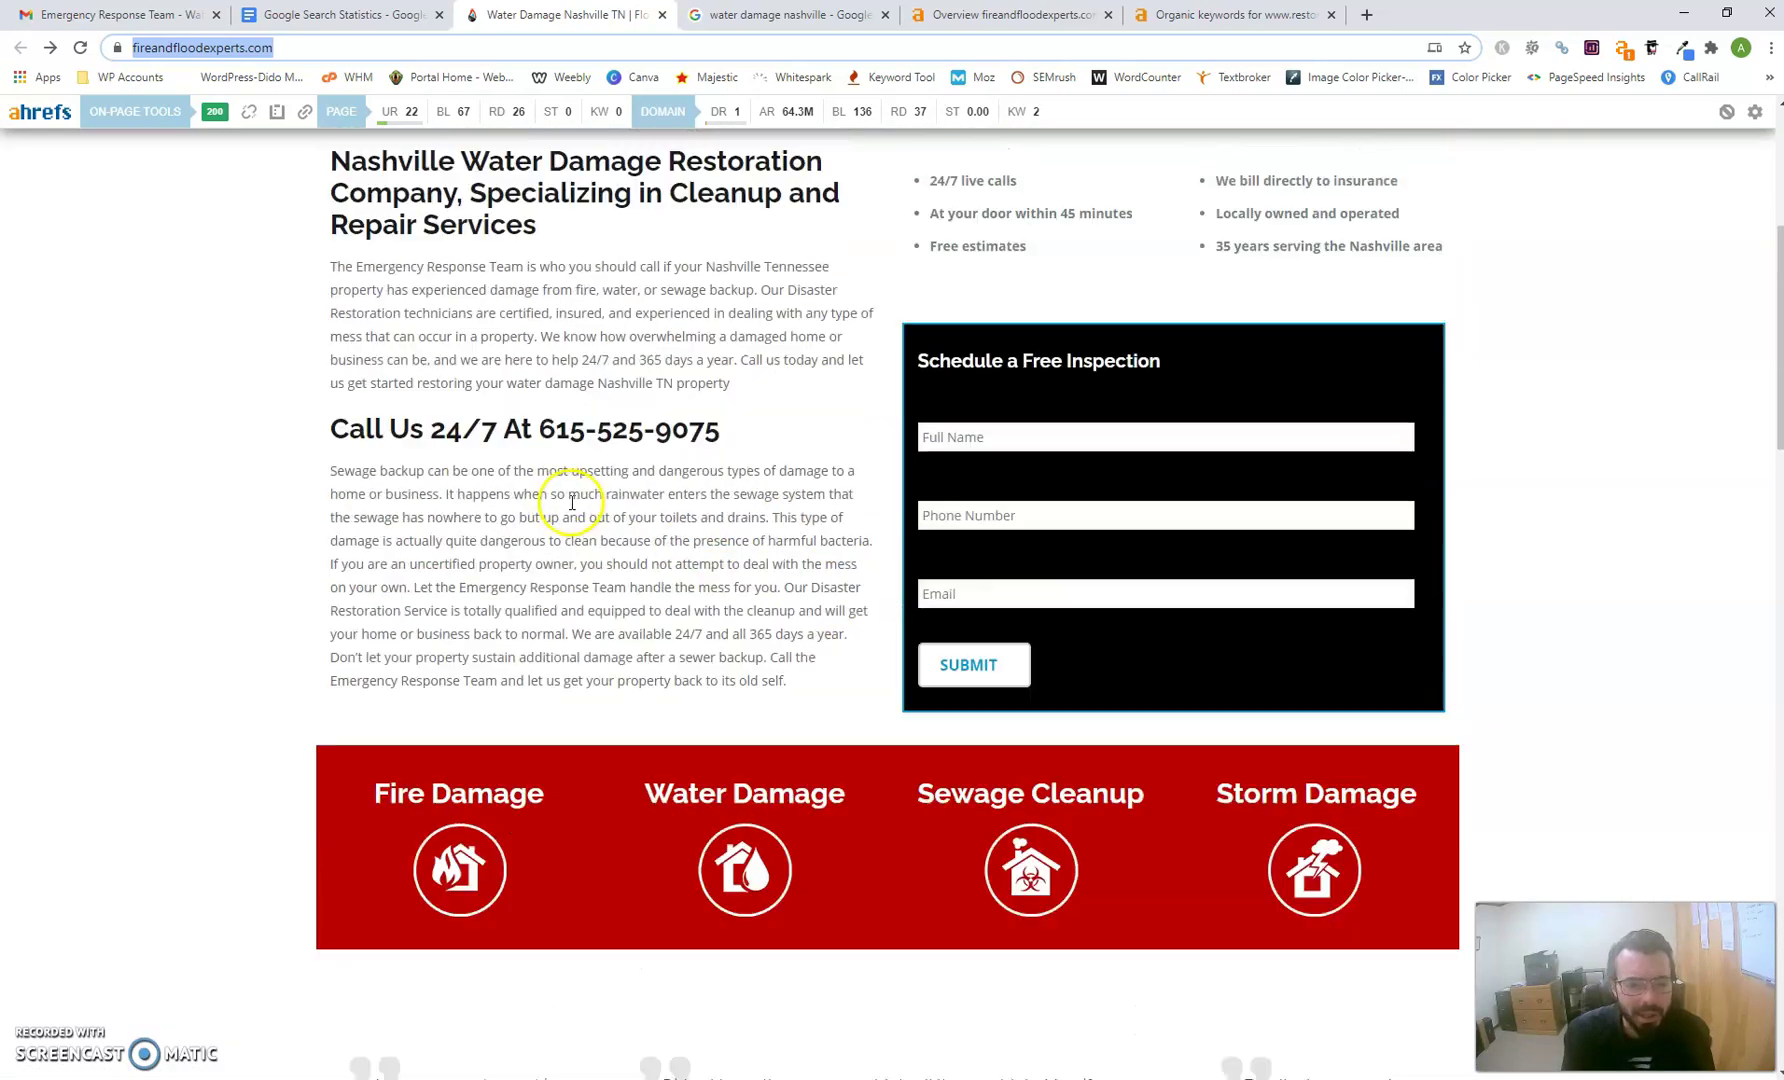
pyautogui.scroll(3, 684, 541)
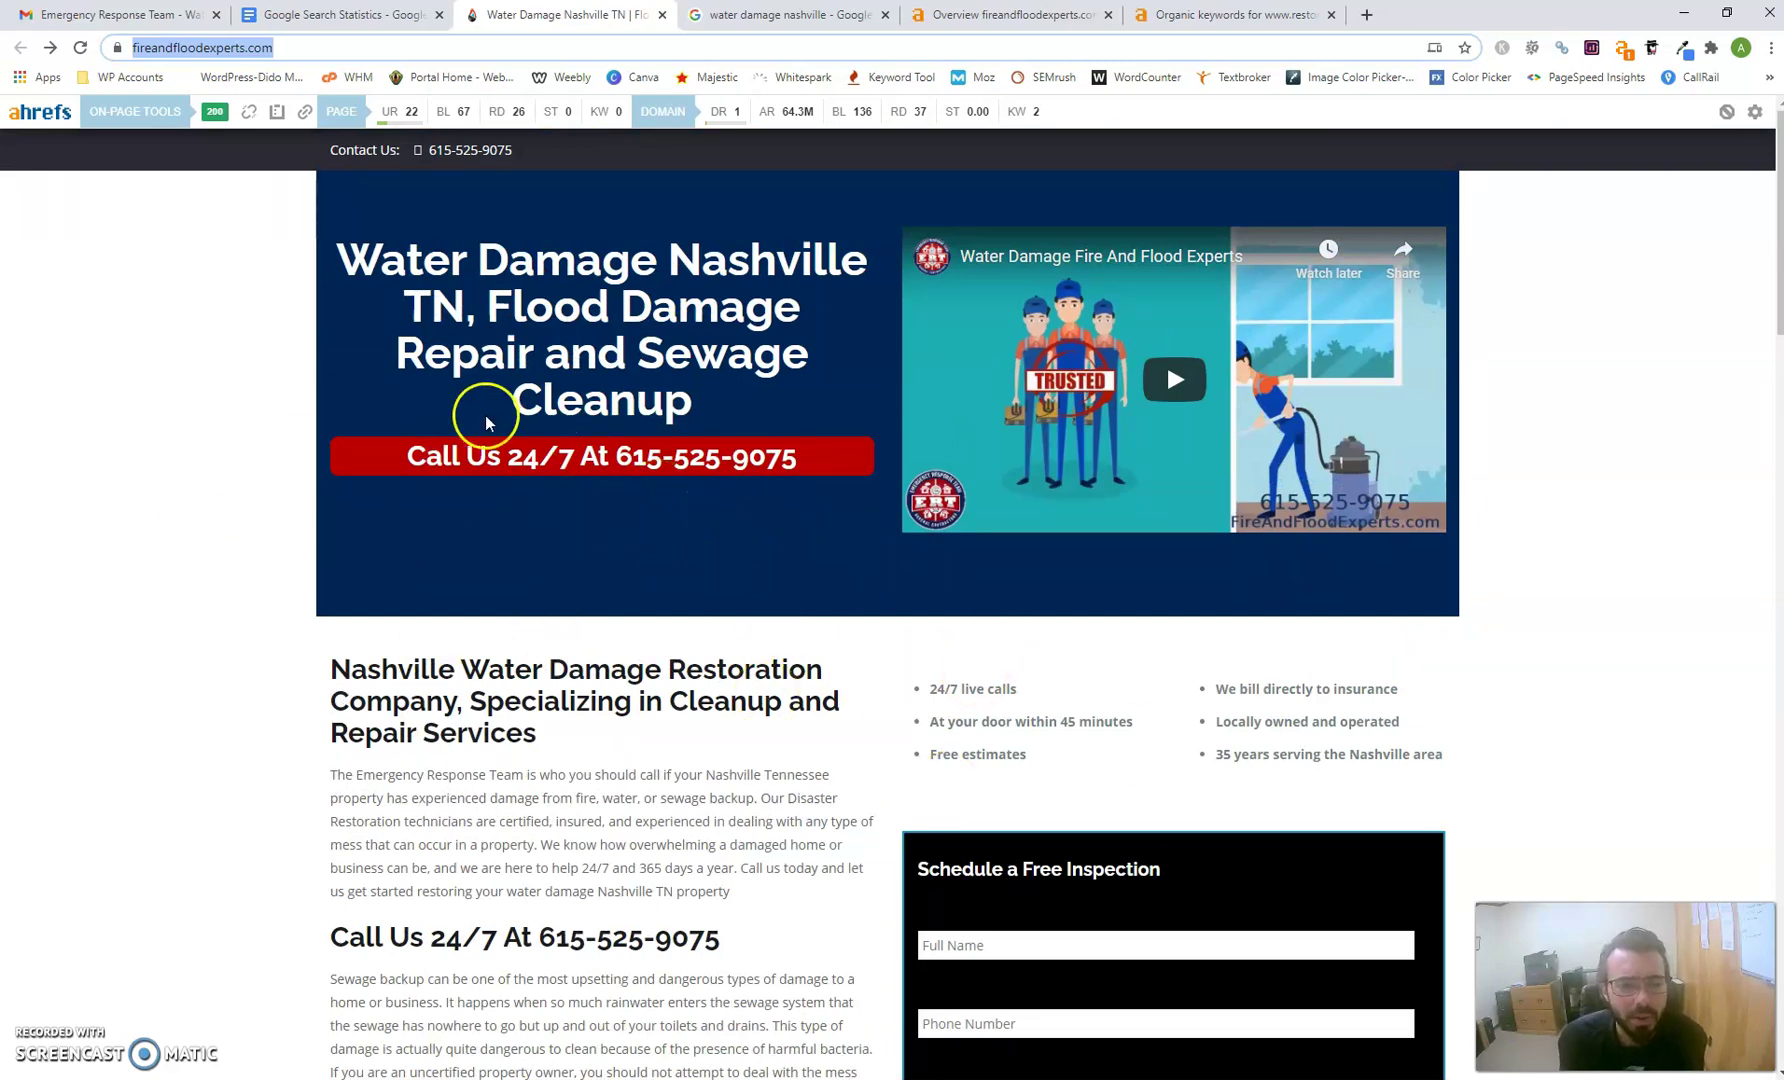
# Step: Glance over the 'water damage nashville' results, then go back to the Google Search Statistics document
pyautogui.click(757, 17)
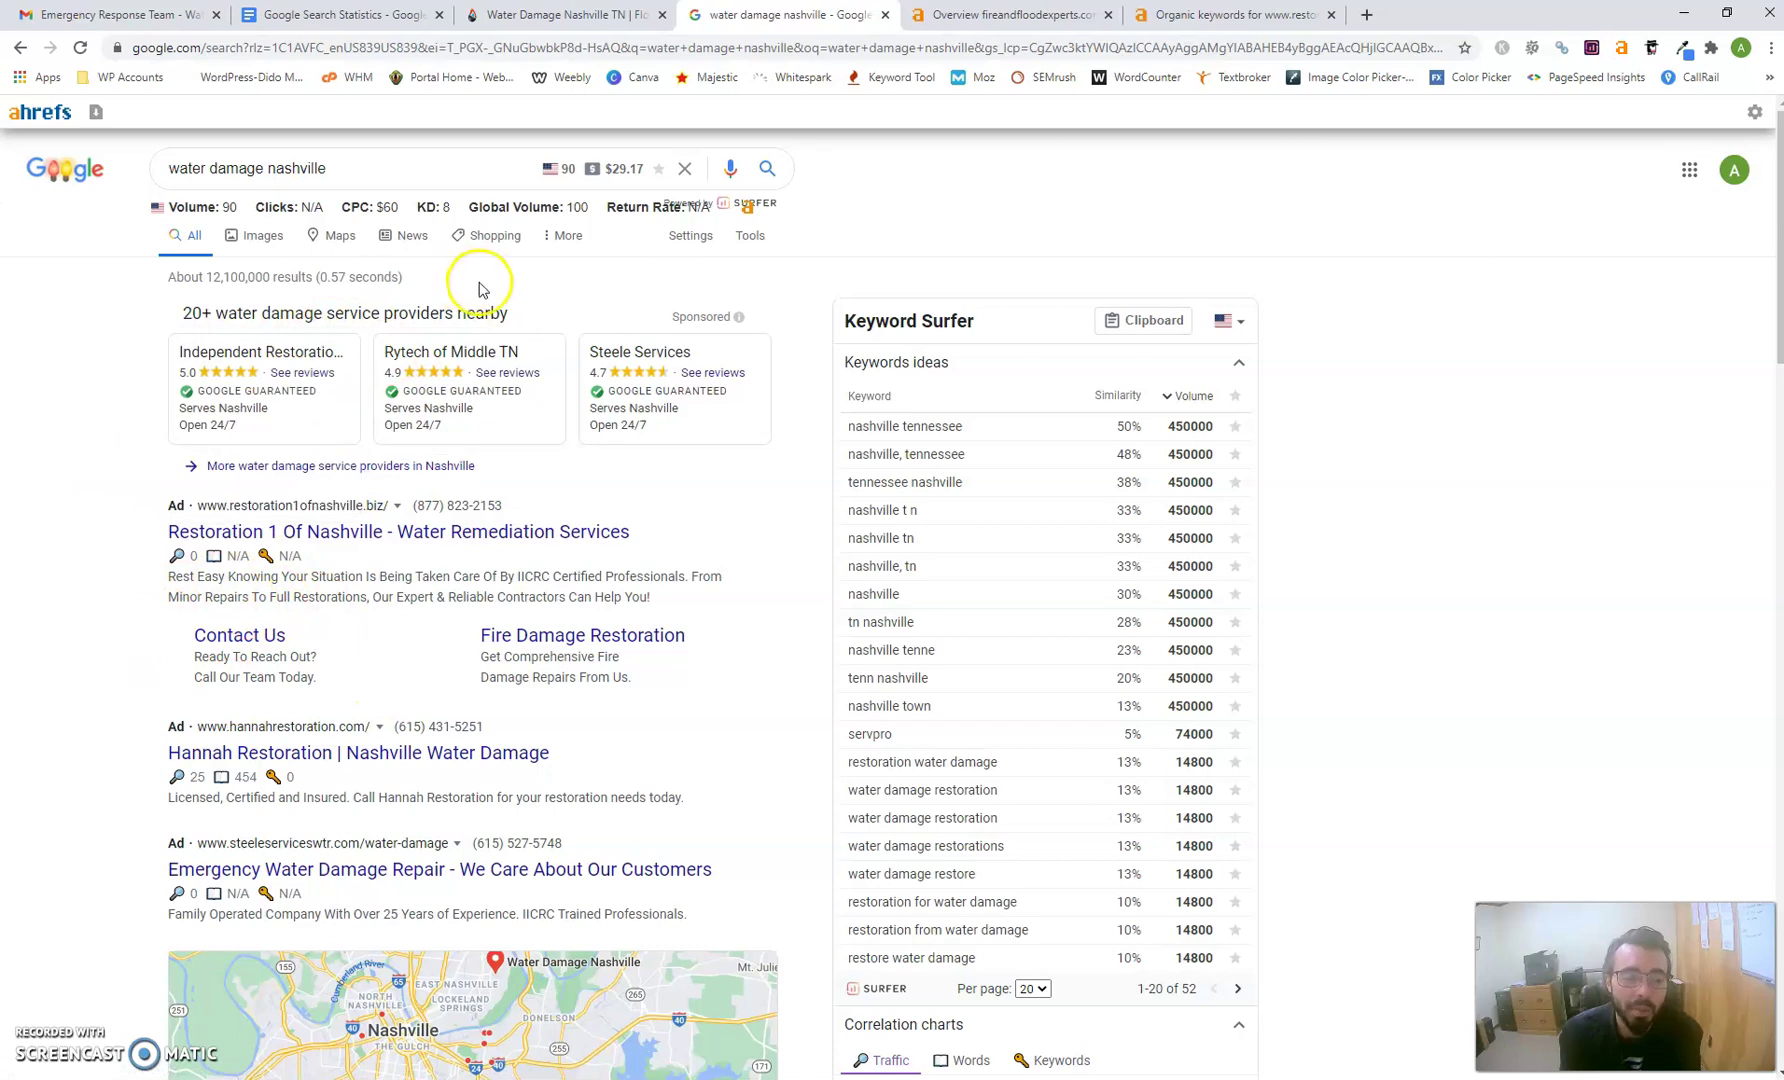
pyautogui.scroll(-1, 144, 575)
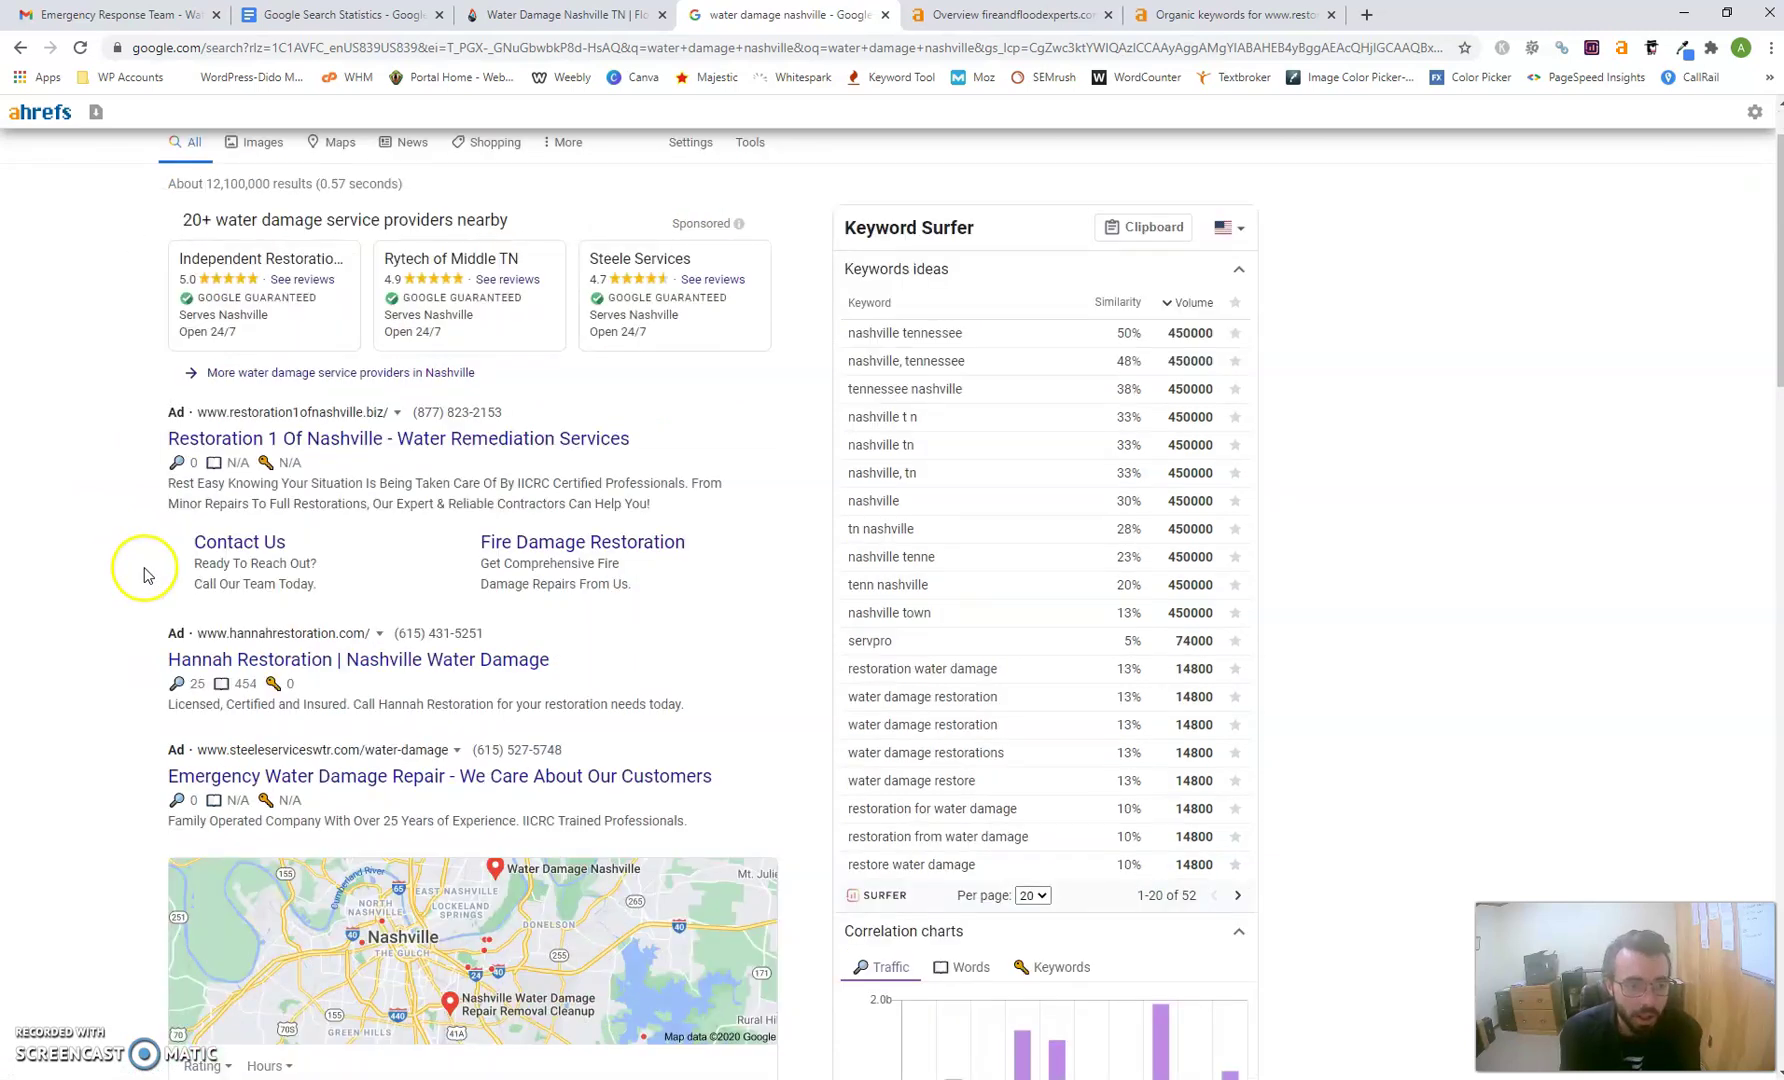
pyautogui.scroll(1, 300, 330)
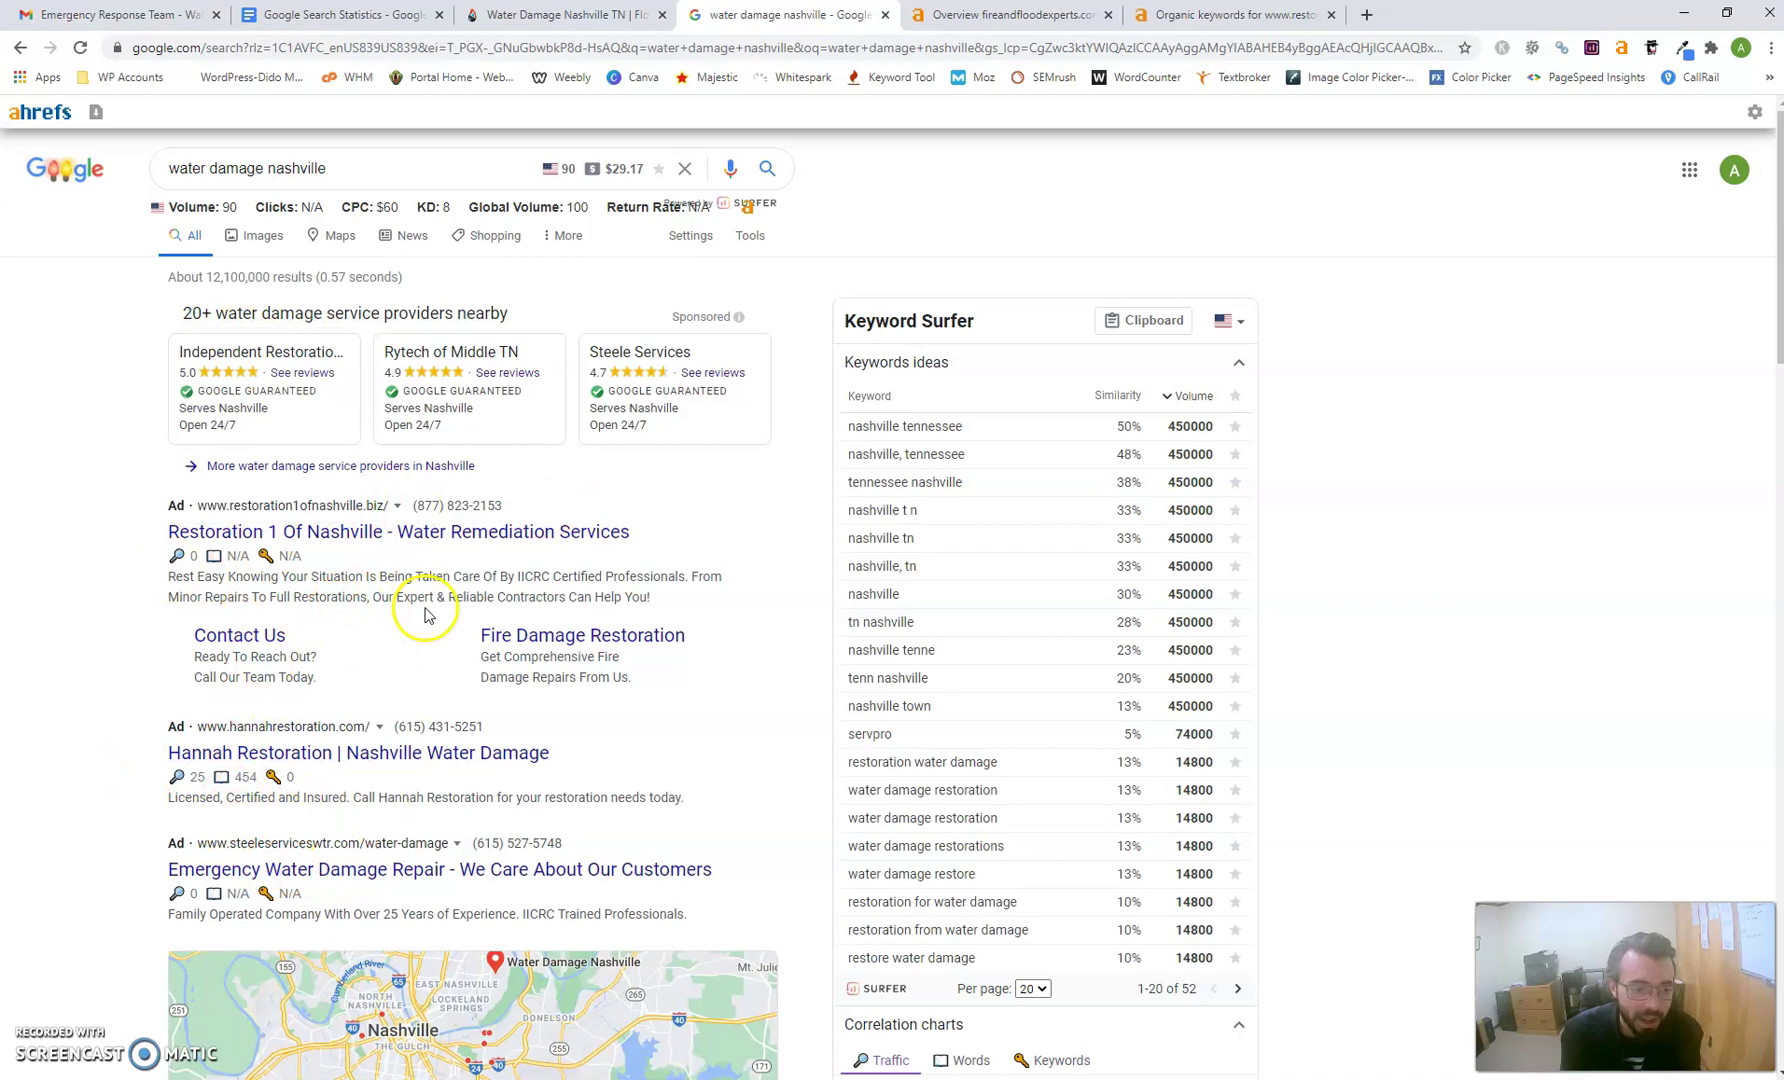
pyautogui.click(380, 20)
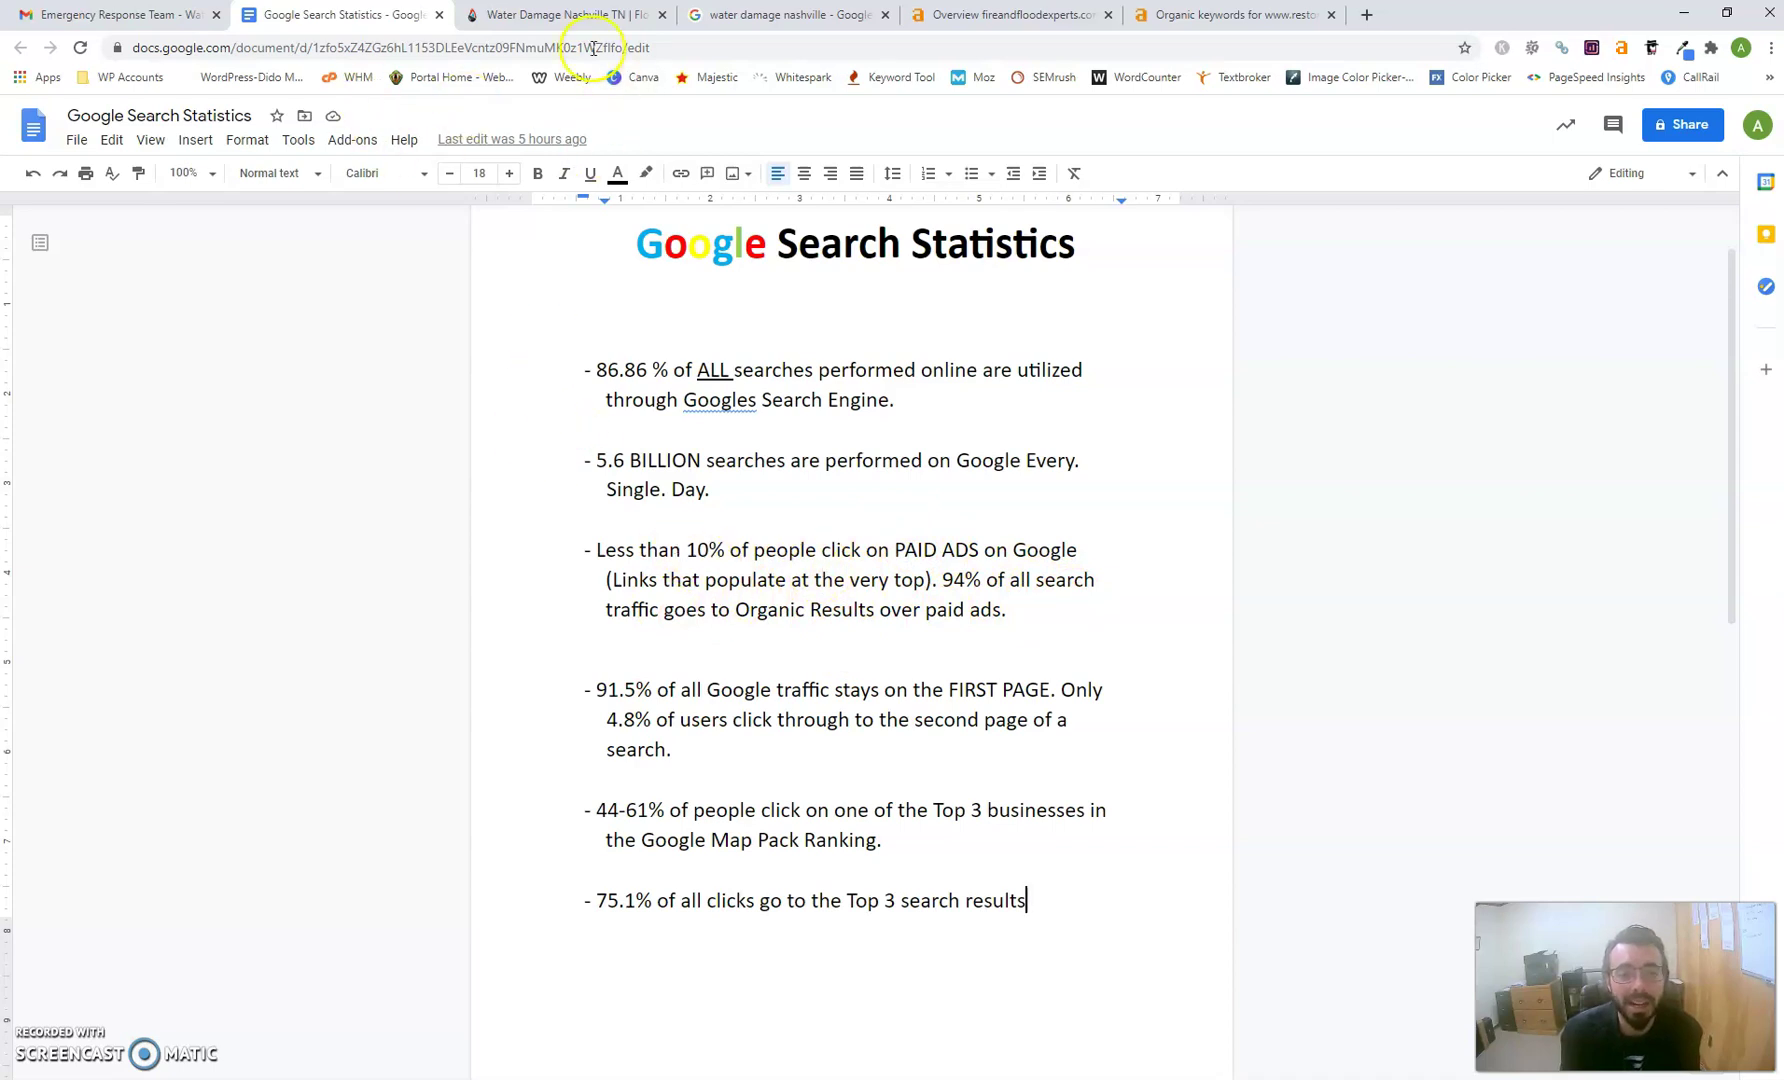
# Step: Return to the 'water damage nashville' results and scroll down to the three Map Pack listings
pyautogui.click(682, 15)
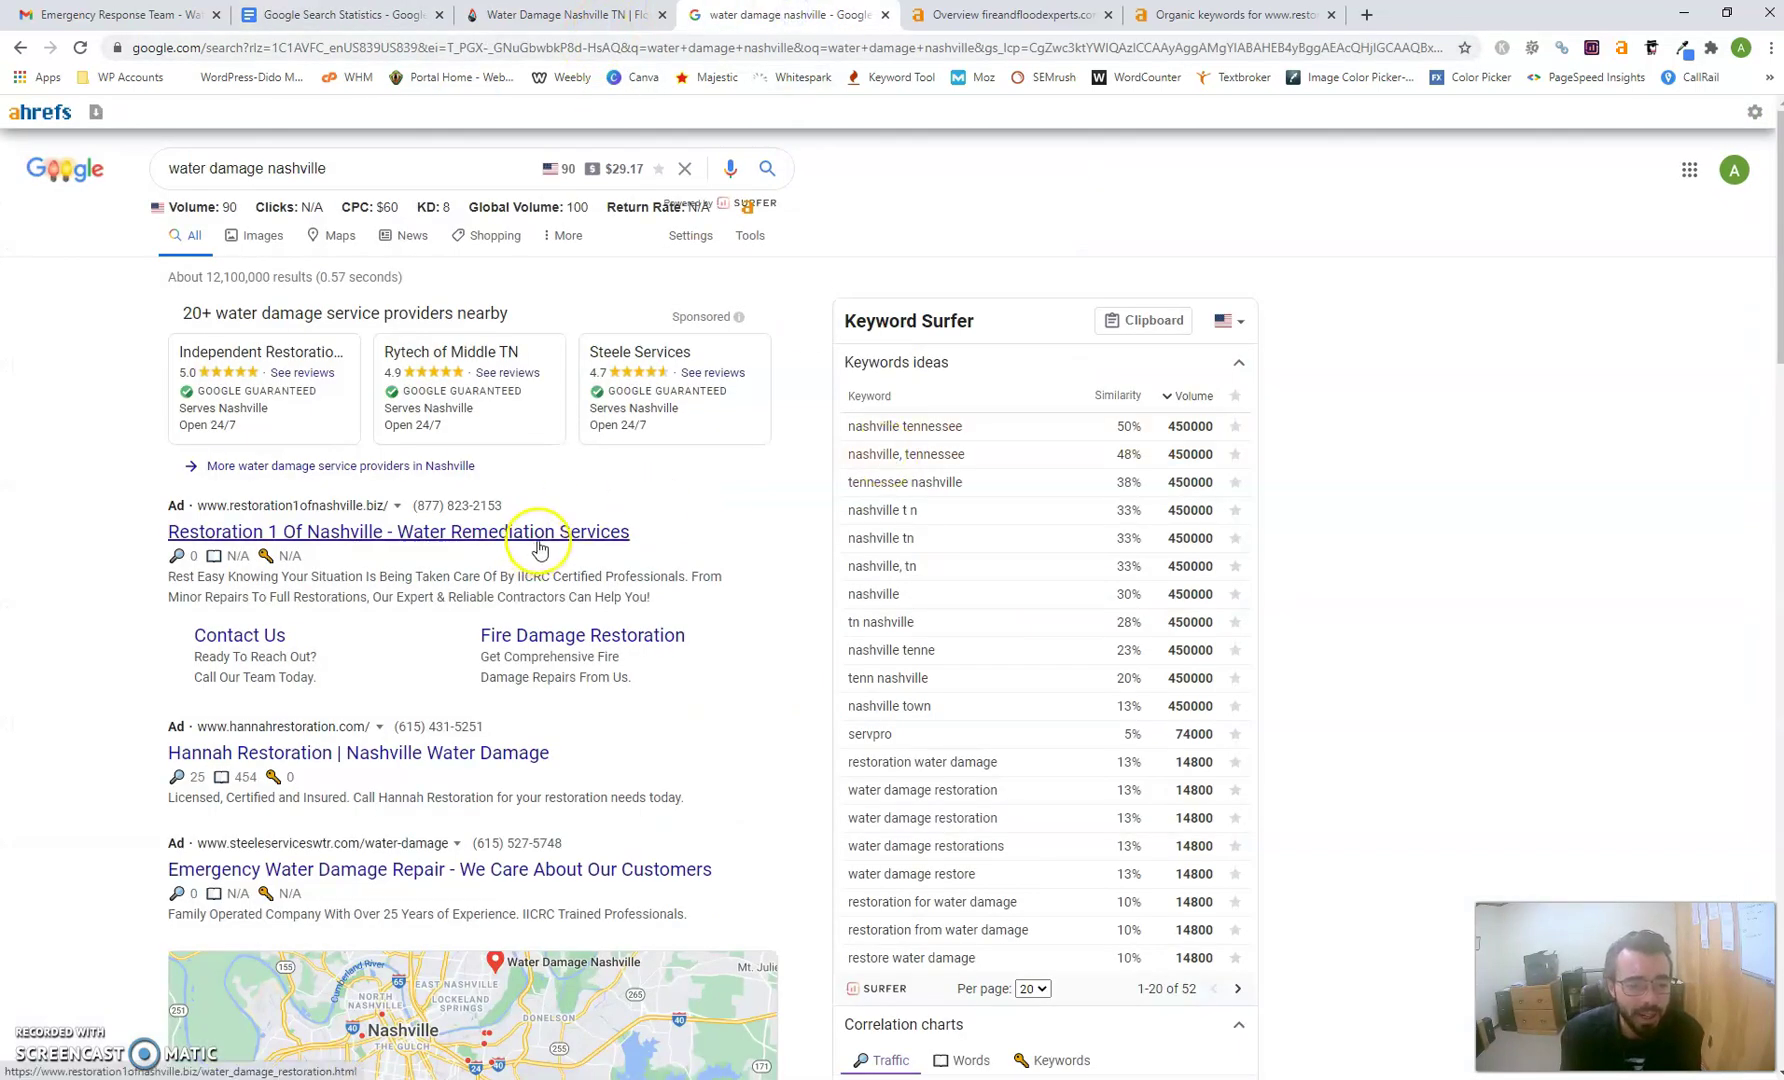
pyautogui.scroll(-7, 560, 540)
pyautogui.scroll(-1, 581, 553)
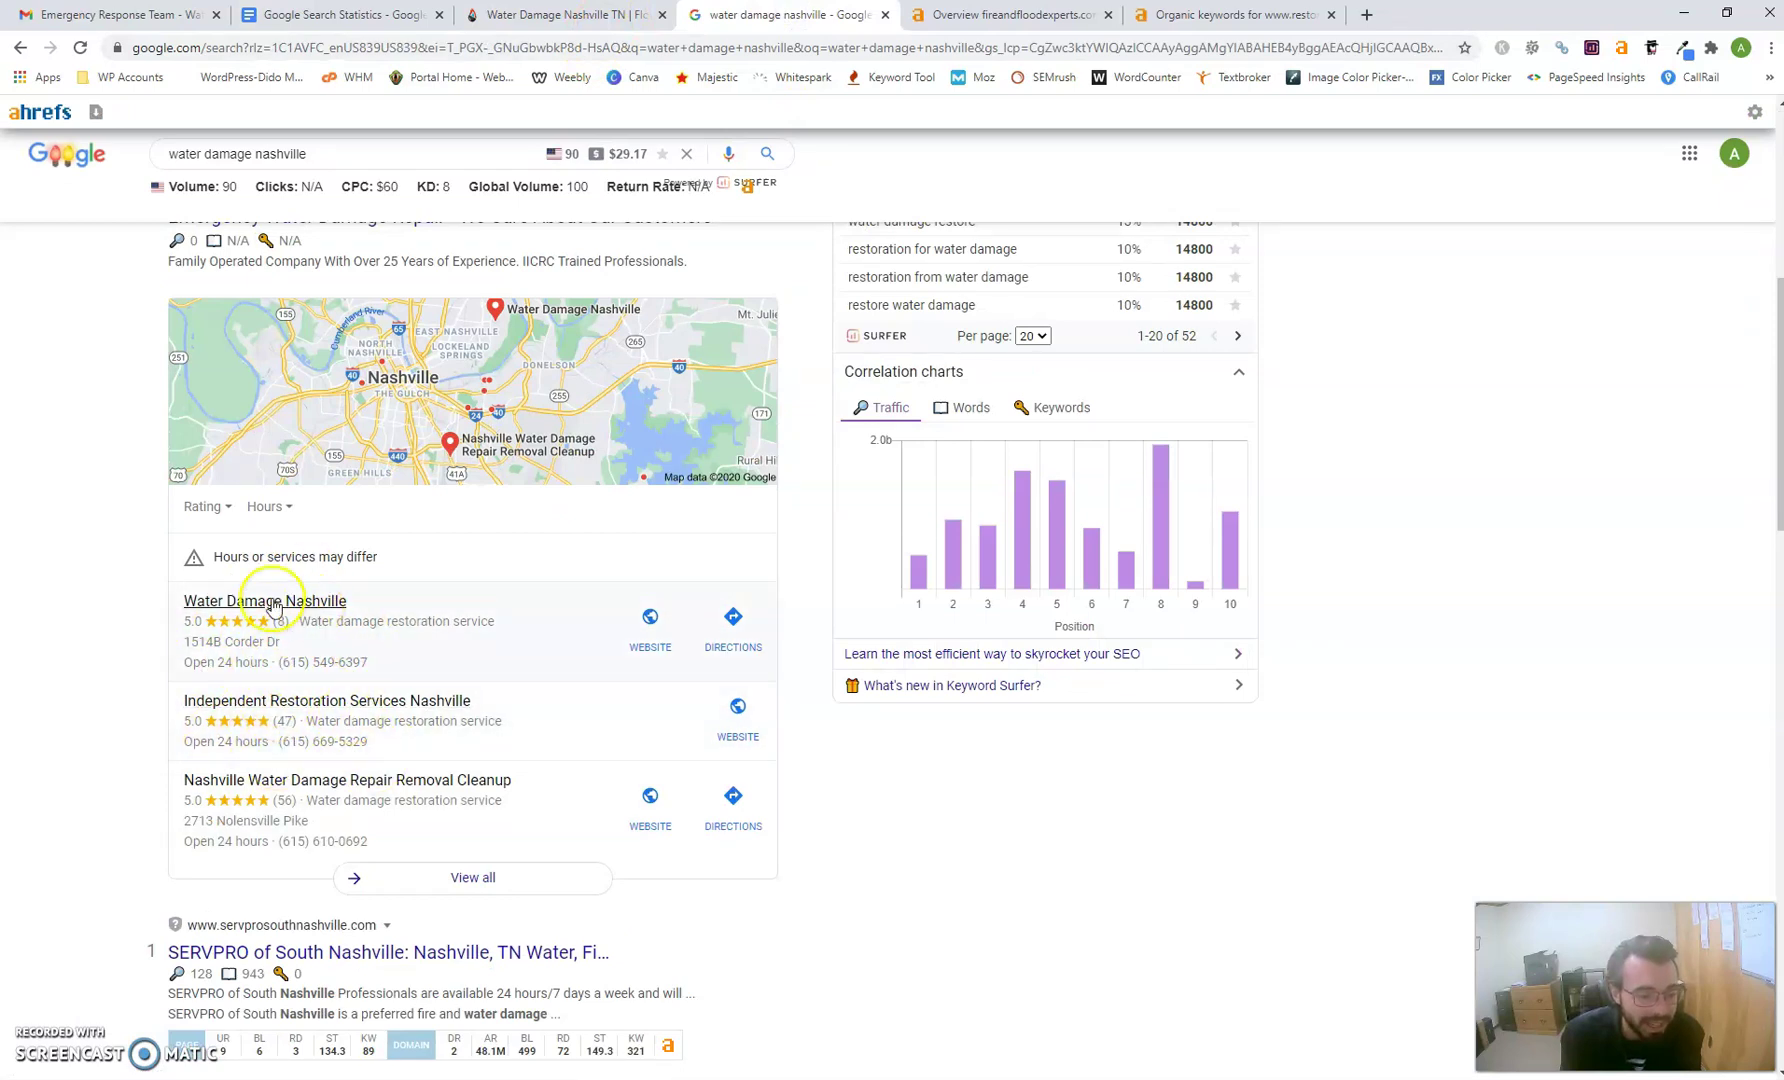
pyautogui.scroll(-5, 288, 678)
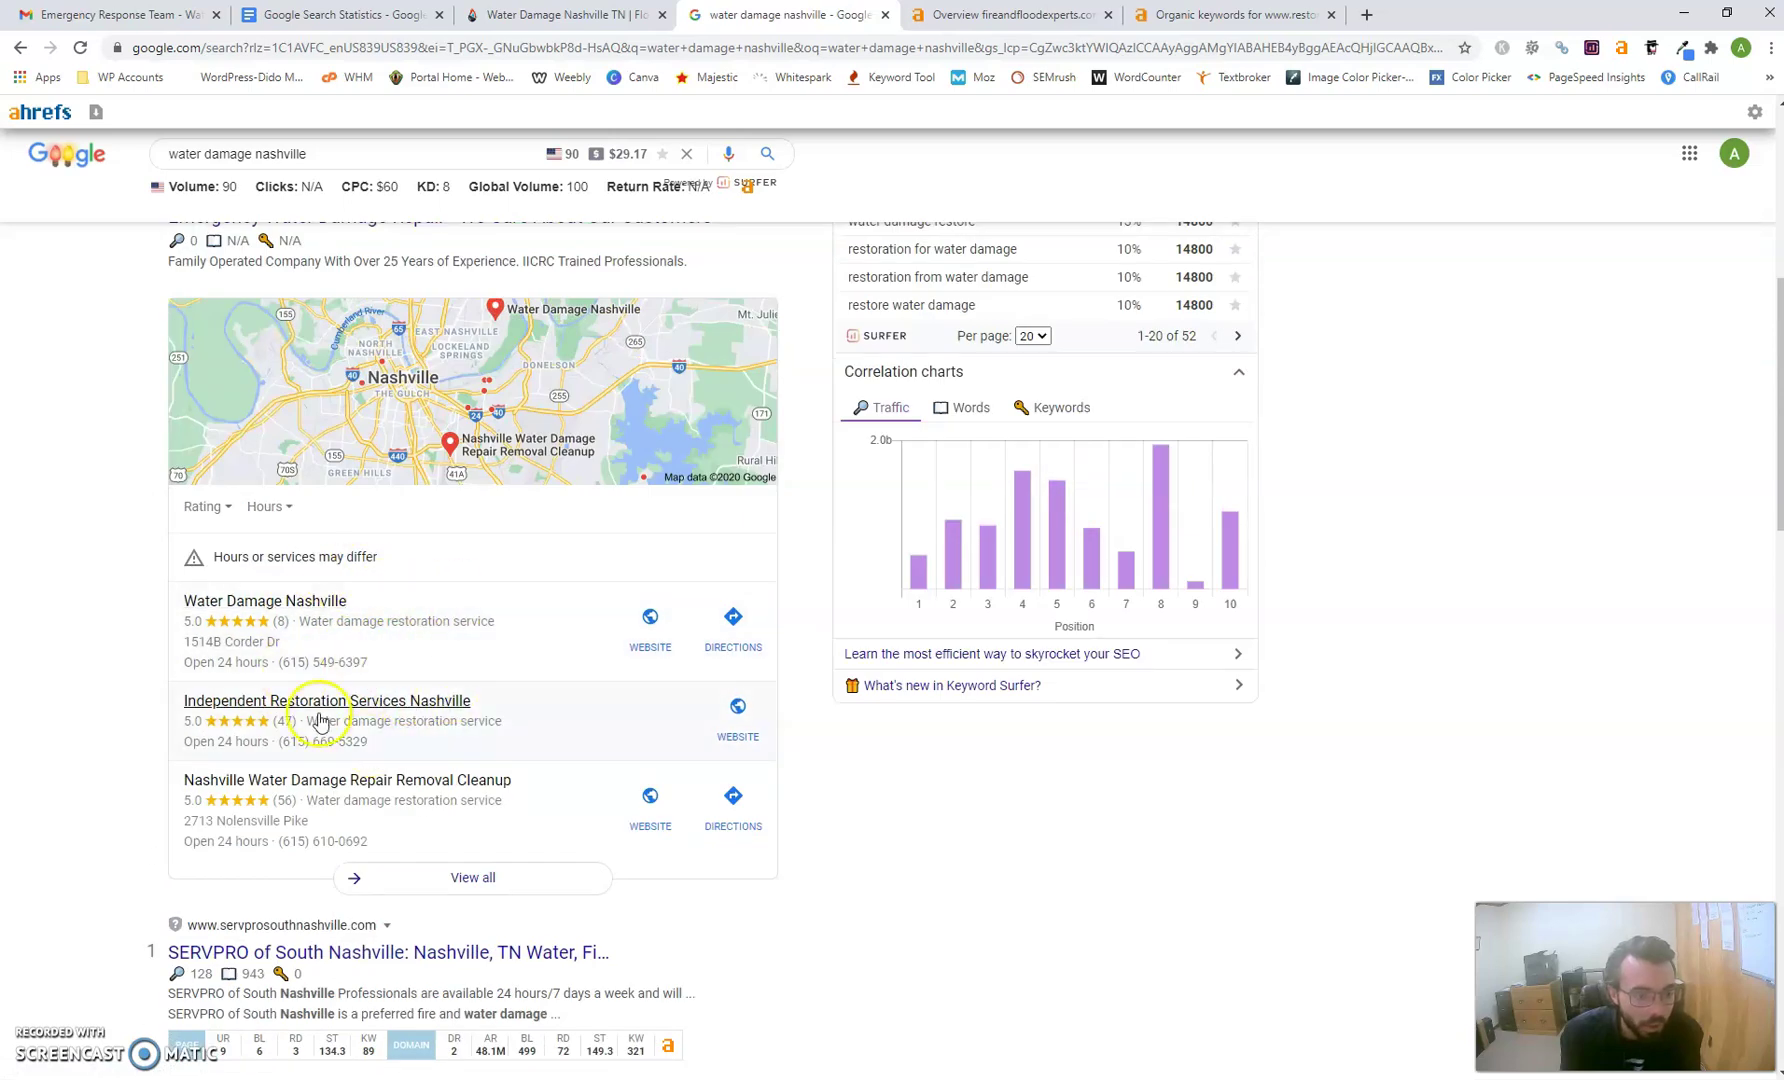
pyautogui.click(538, 17)
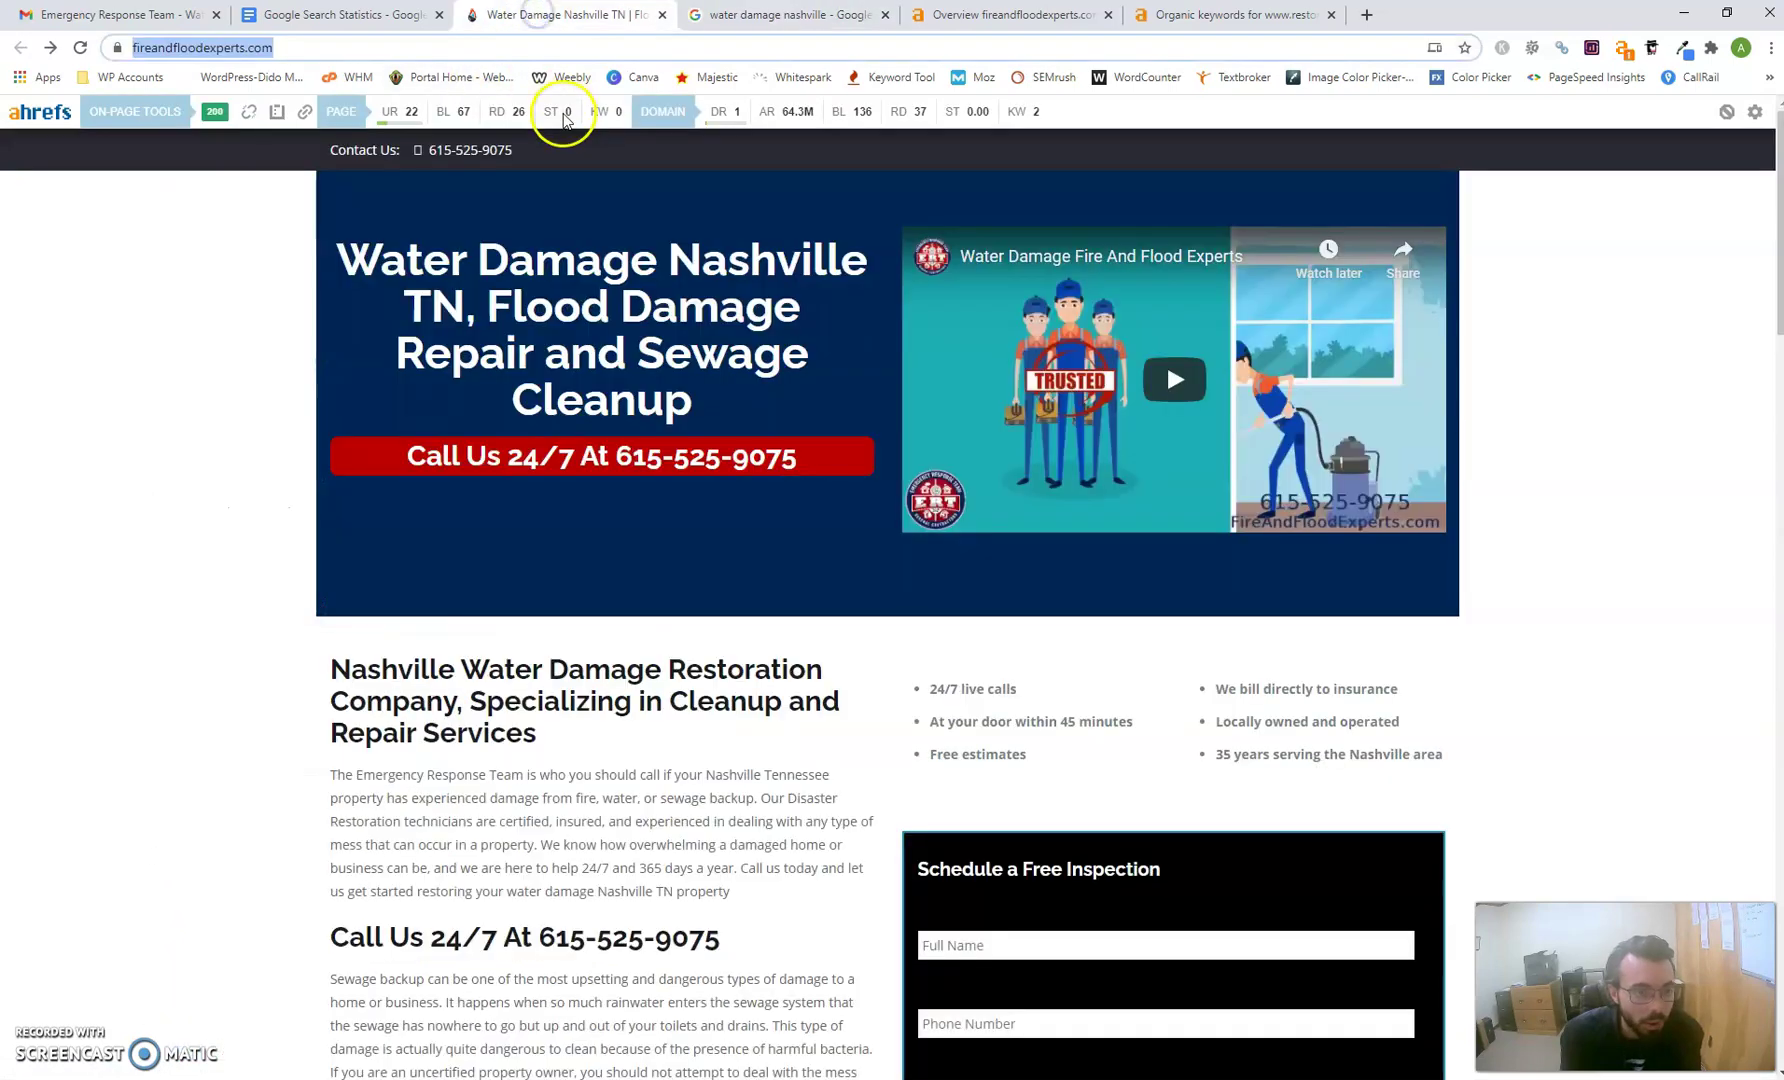
pyautogui.click(745, 14)
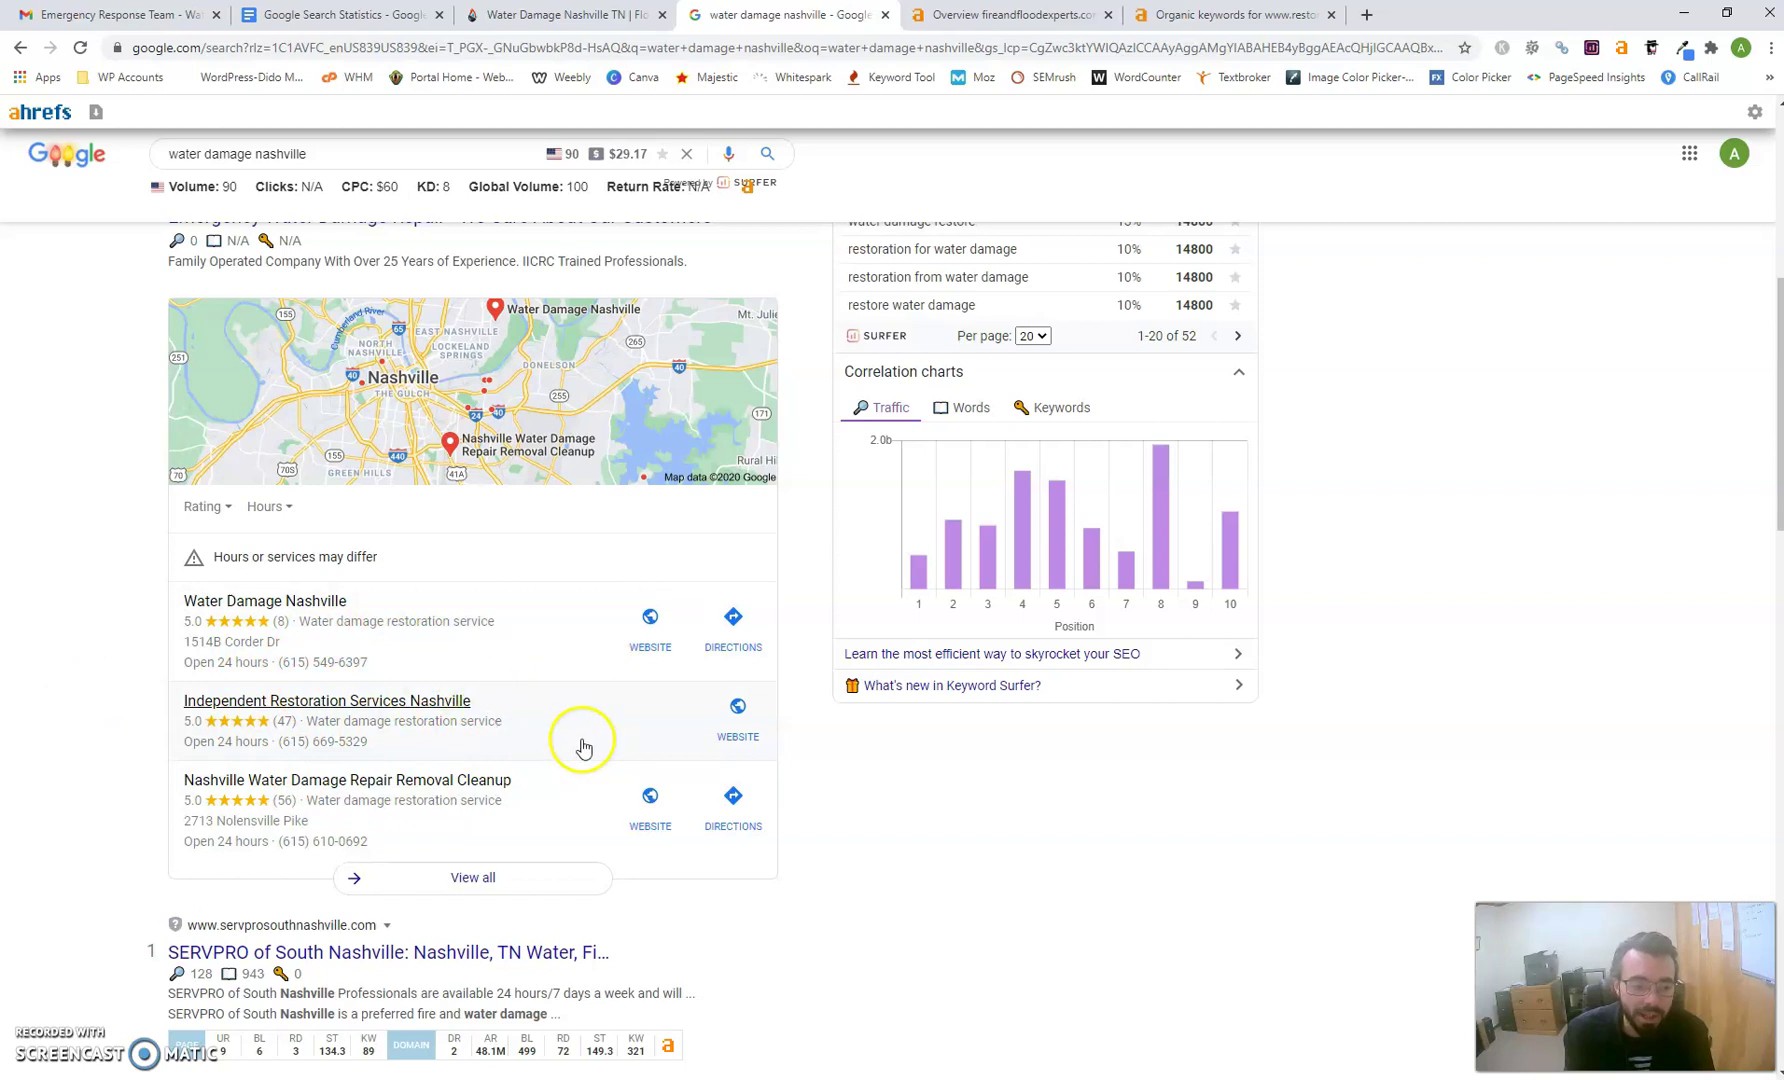
pyautogui.hotkey('ctrl', '2')
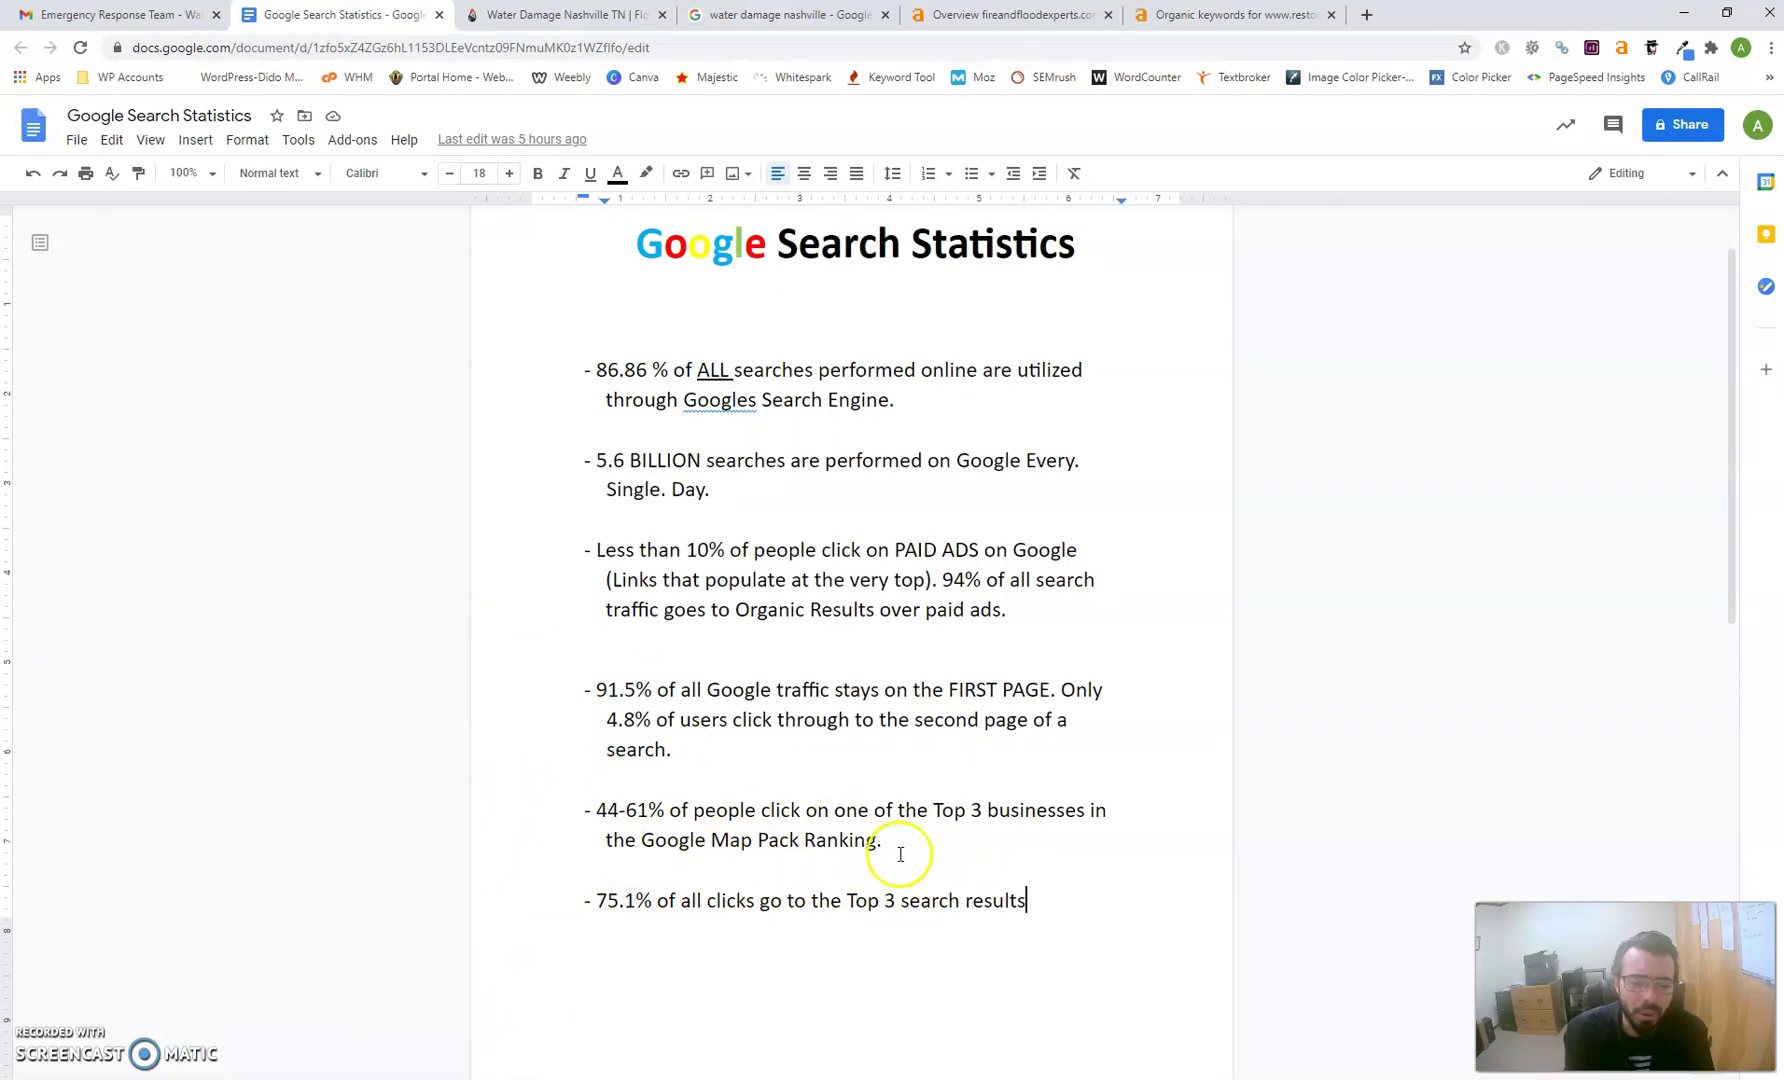
pyautogui.click(744, 18)
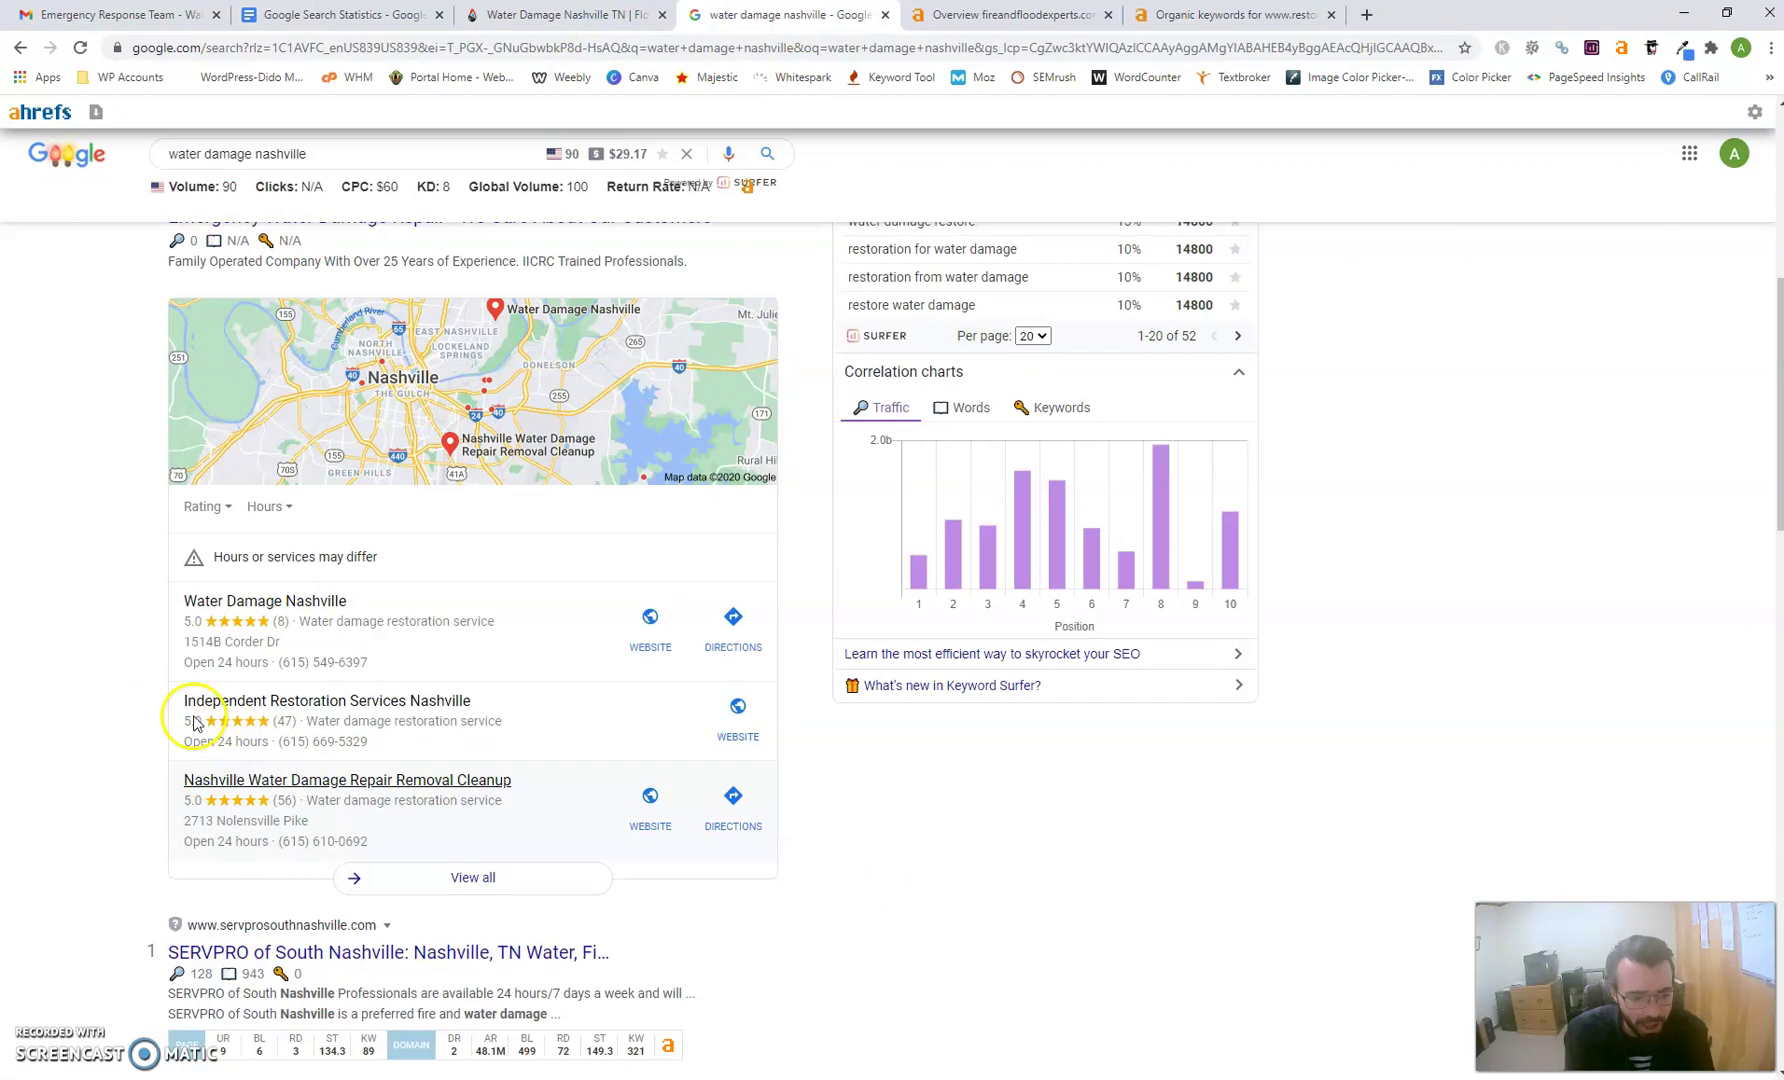
# Step: Review organic results 1–10 and back up, then show the Google Search Statistics document
pyautogui.scroll(-2, 40, 720)
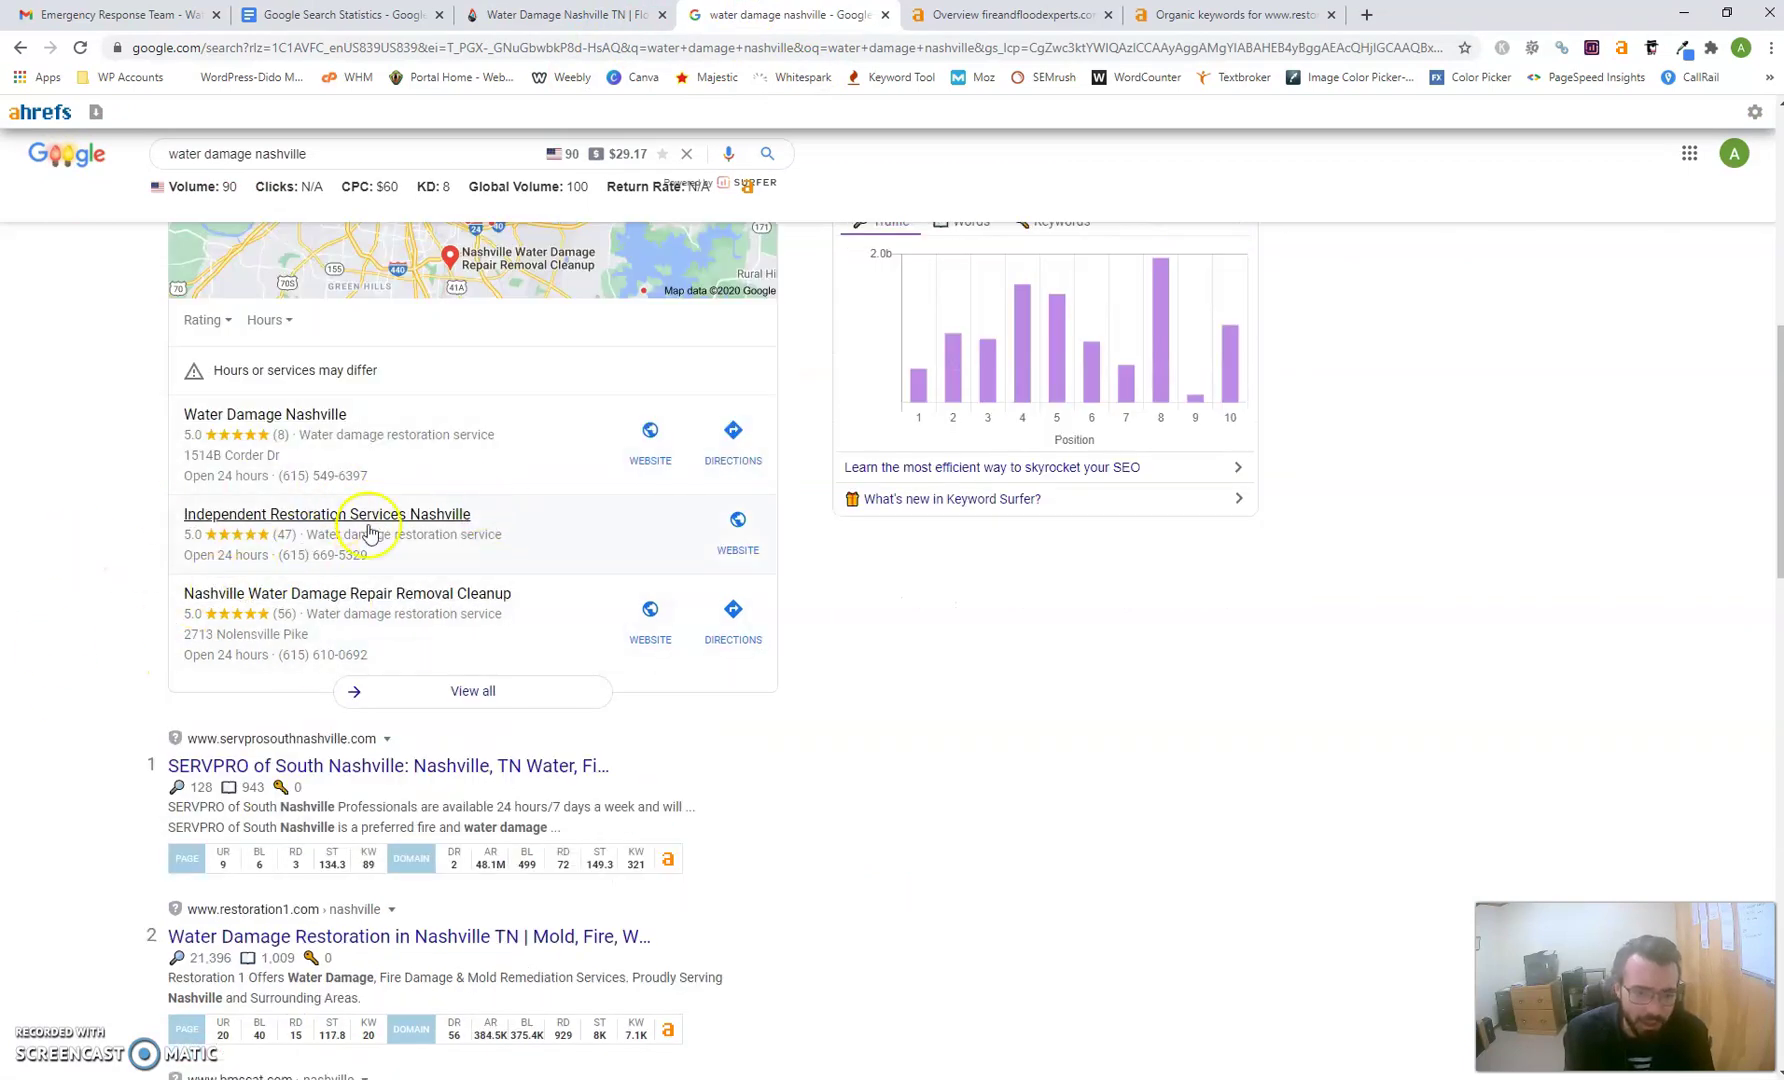
pyautogui.scroll(-2, 95, 640)
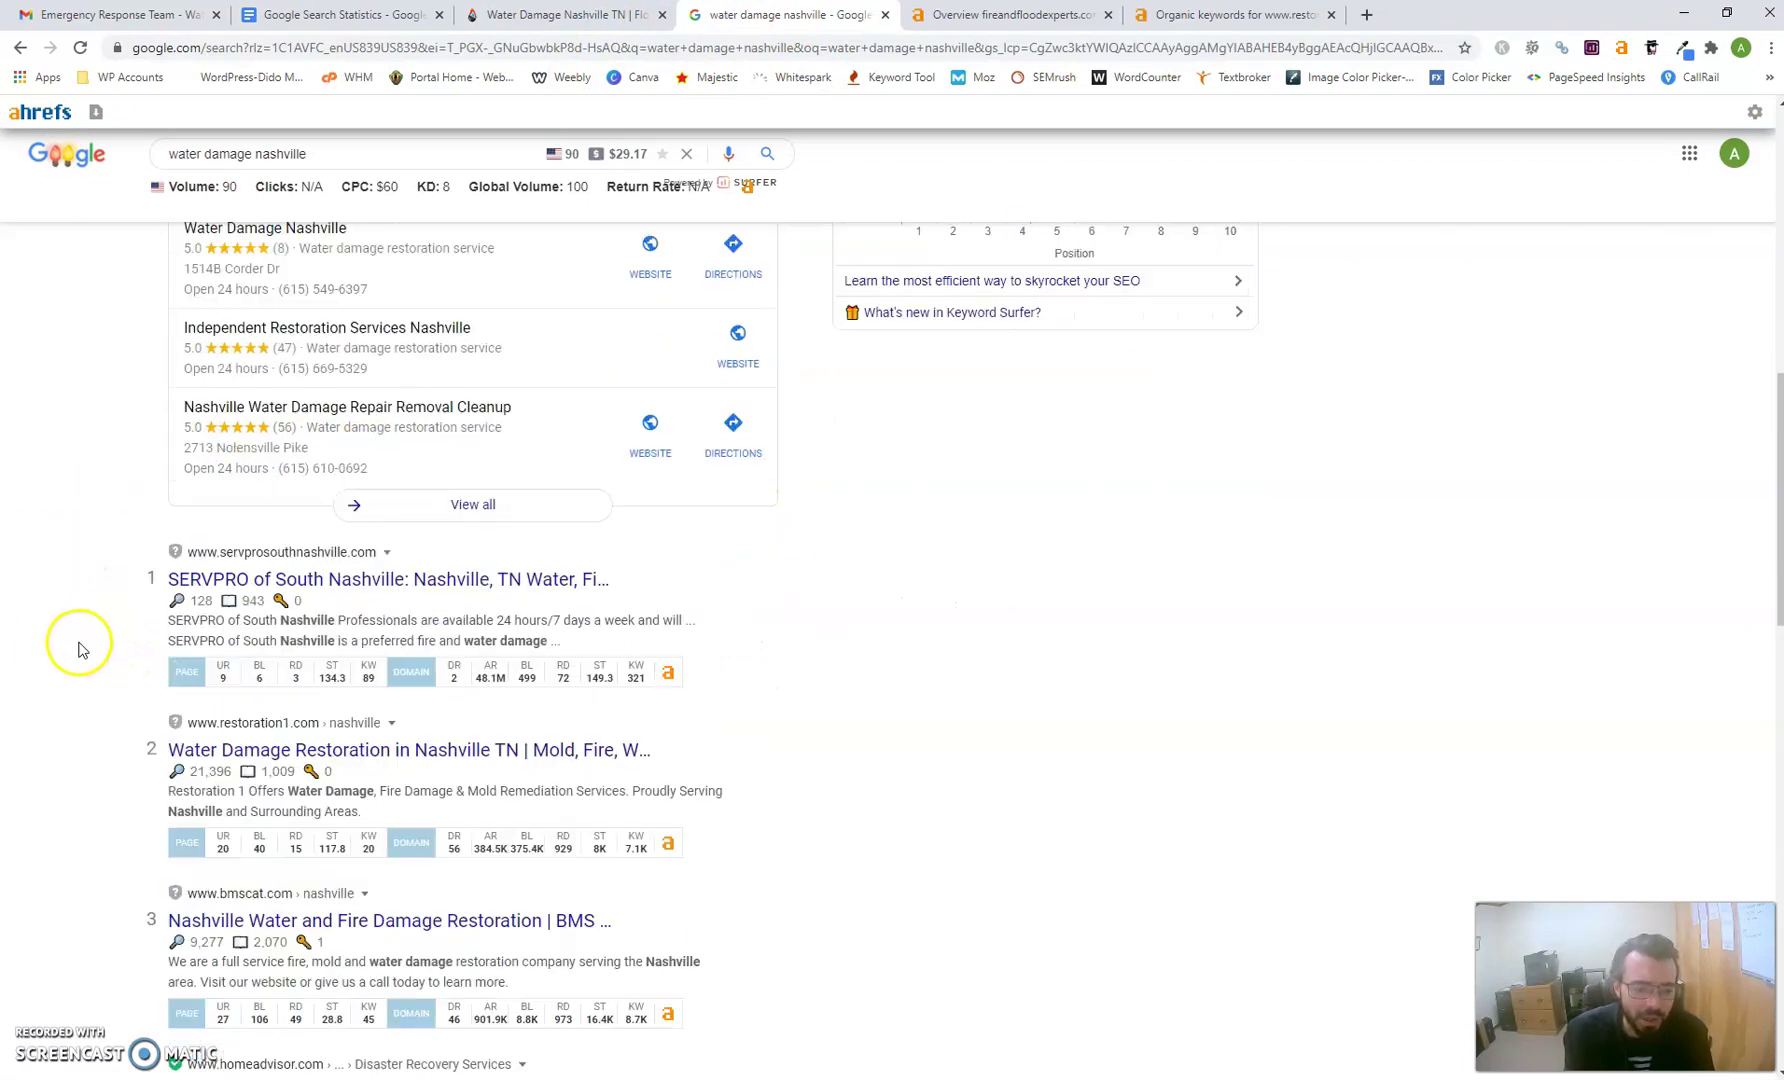
pyautogui.scroll(-2, 462, 657)
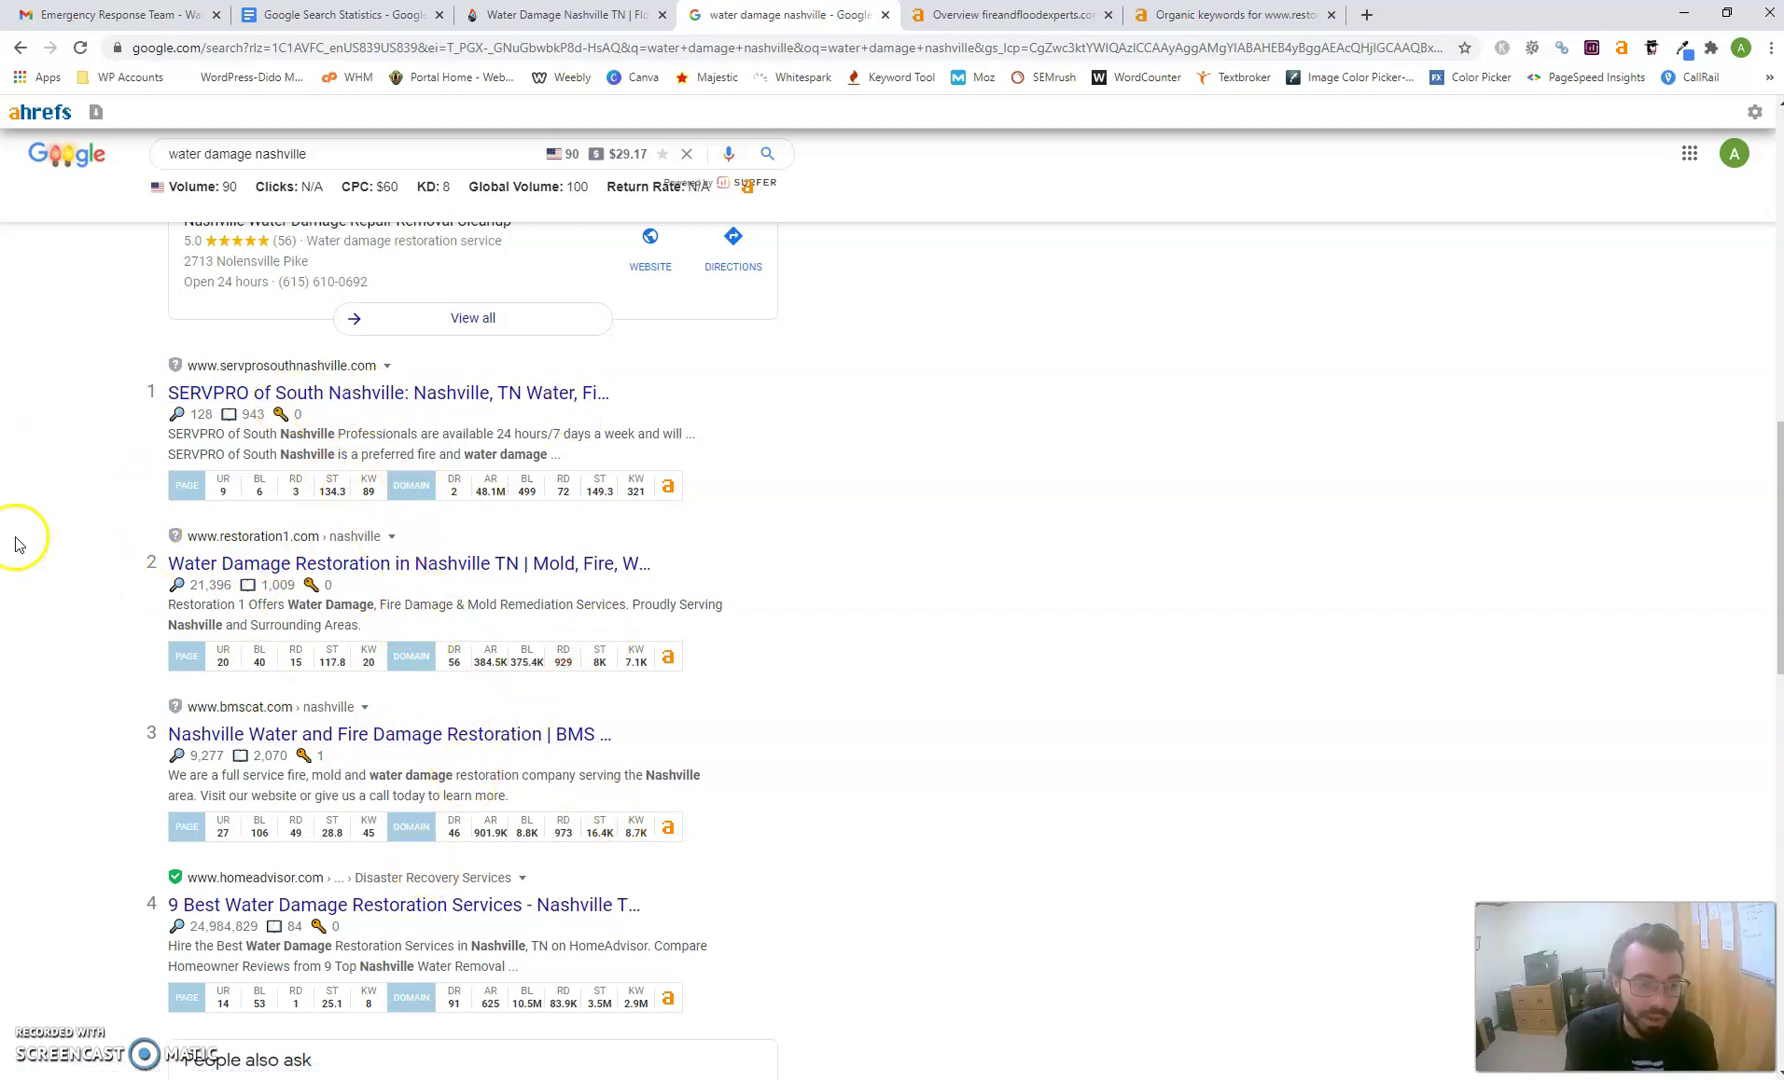
pyautogui.scroll(-5, 405, 620)
pyautogui.scroll(-4, 407, 620)
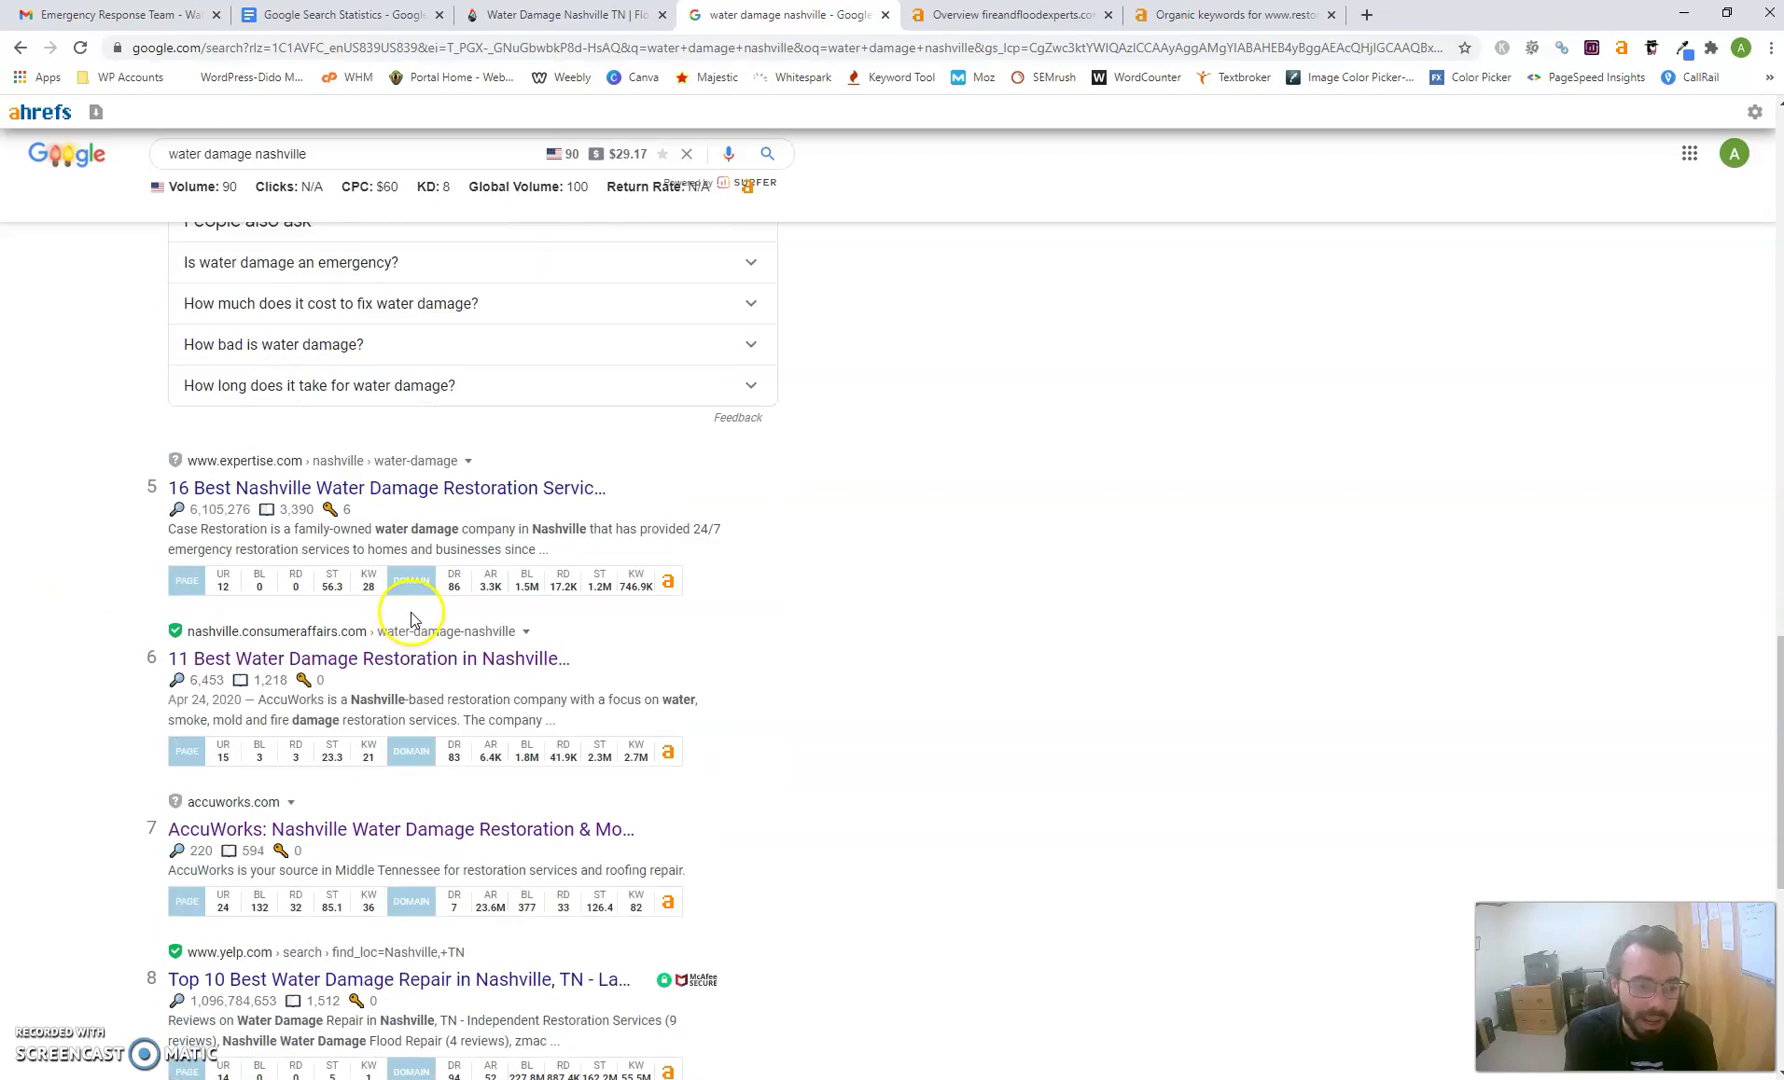
pyautogui.scroll(-4, 400, 613)
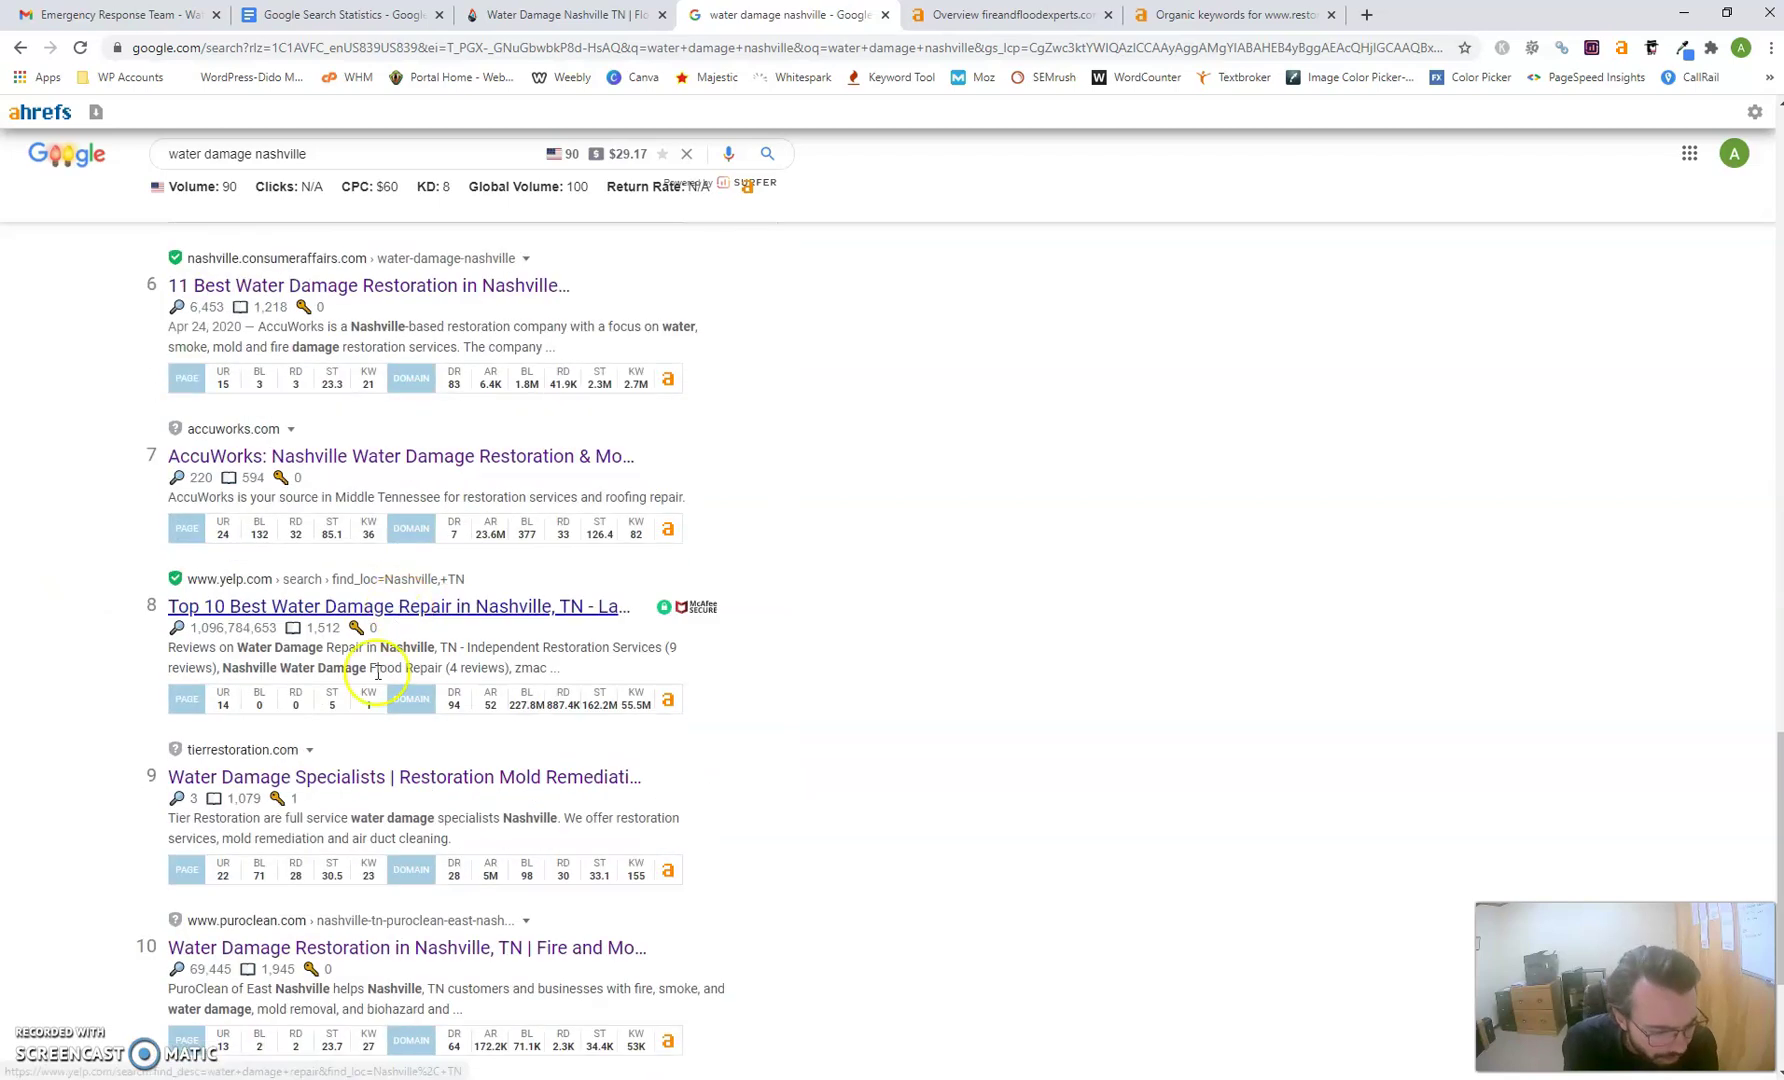
pyautogui.scroll(-2, 226, 783)
pyautogui.scroll(-1, 226, 783)
pyautogui.scroll(7, 245, 765)
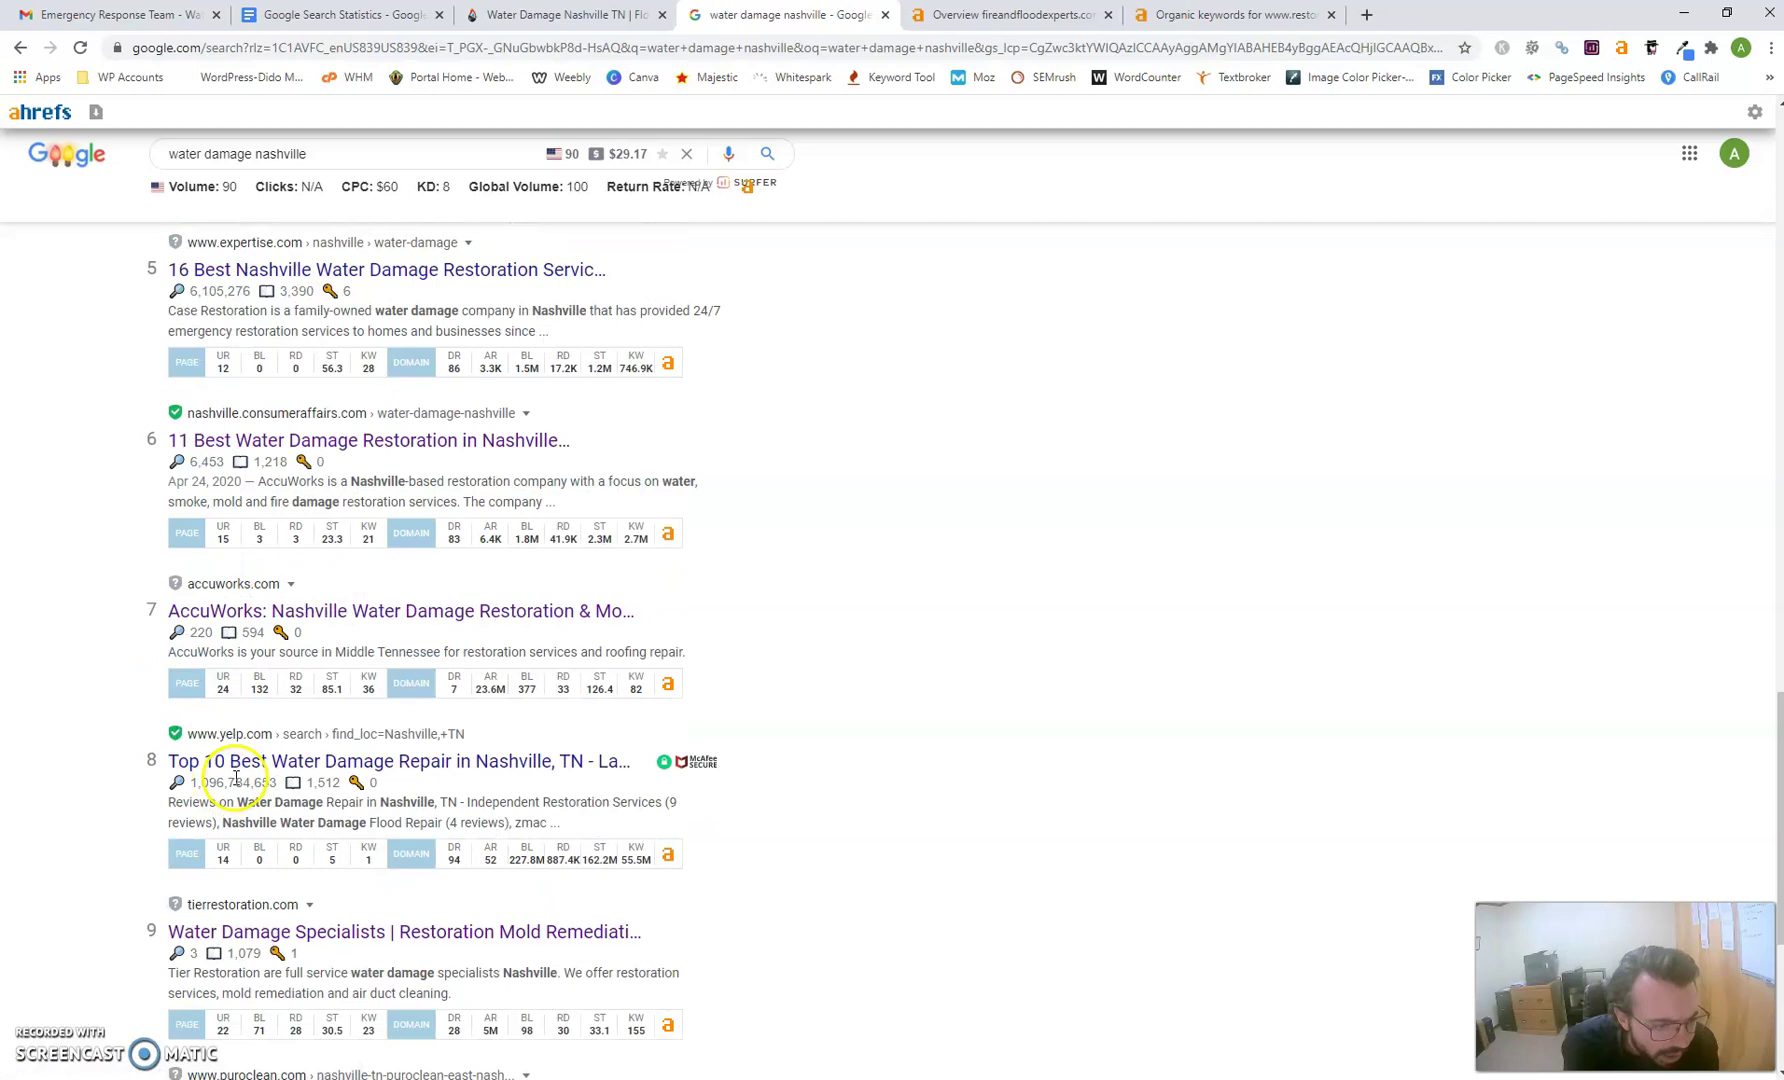
pyautogui.scroll(12, 259, 760)
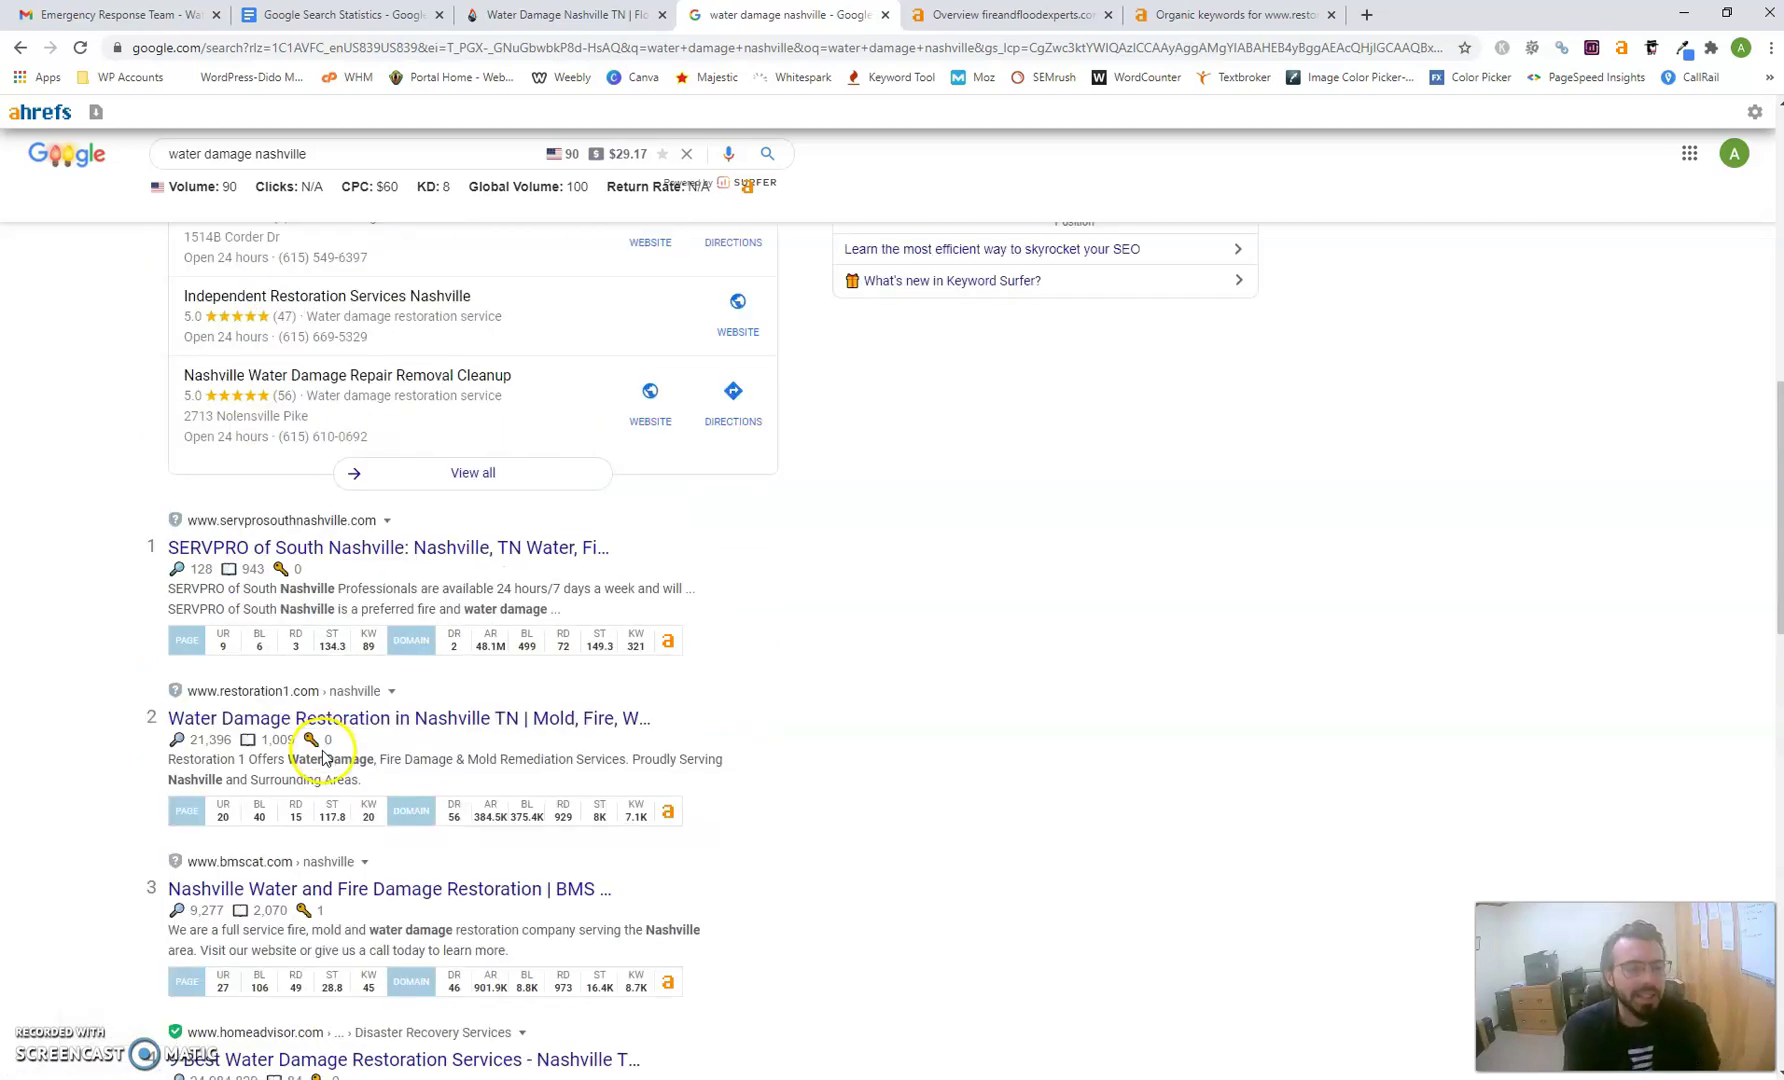
pyautogui.click(318, 16)
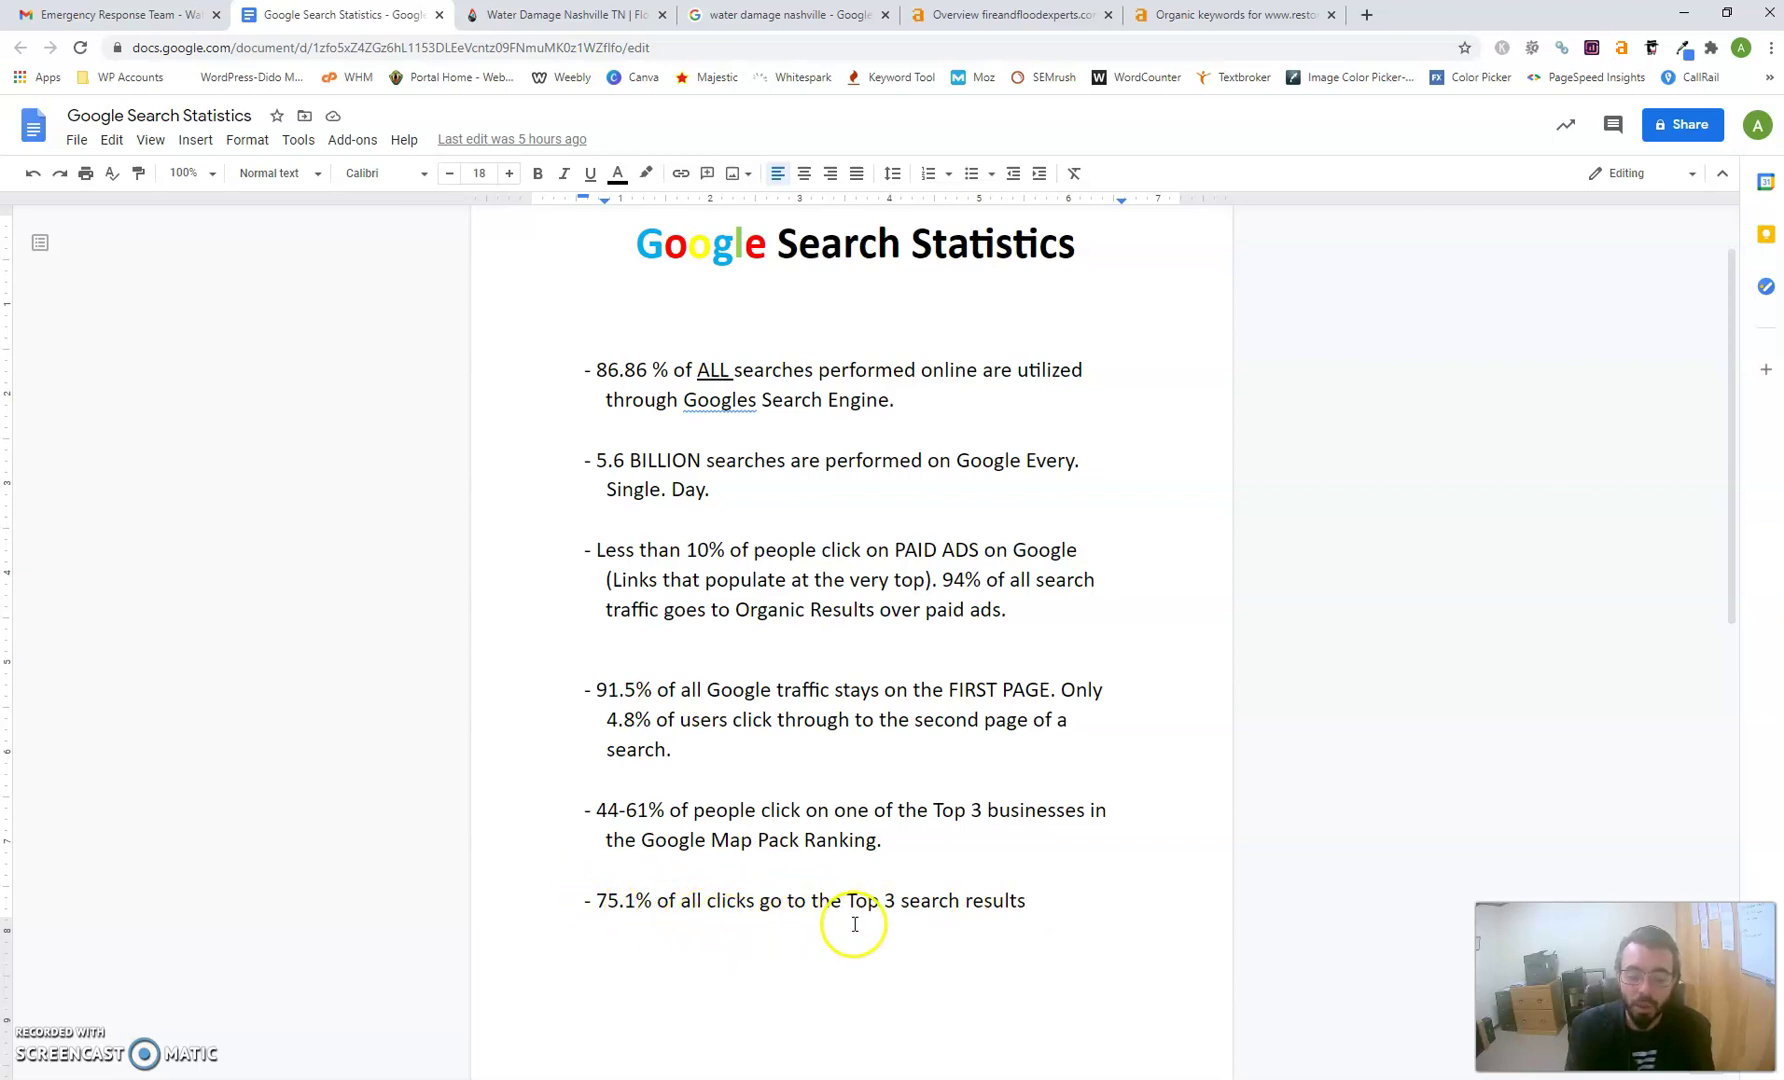
# Step: Go back to the 'water damage nashville' results and scroll to the top four organic listings
pyautogui.click(798, 16)
pyautogui.scroll(-4, 478, 718)
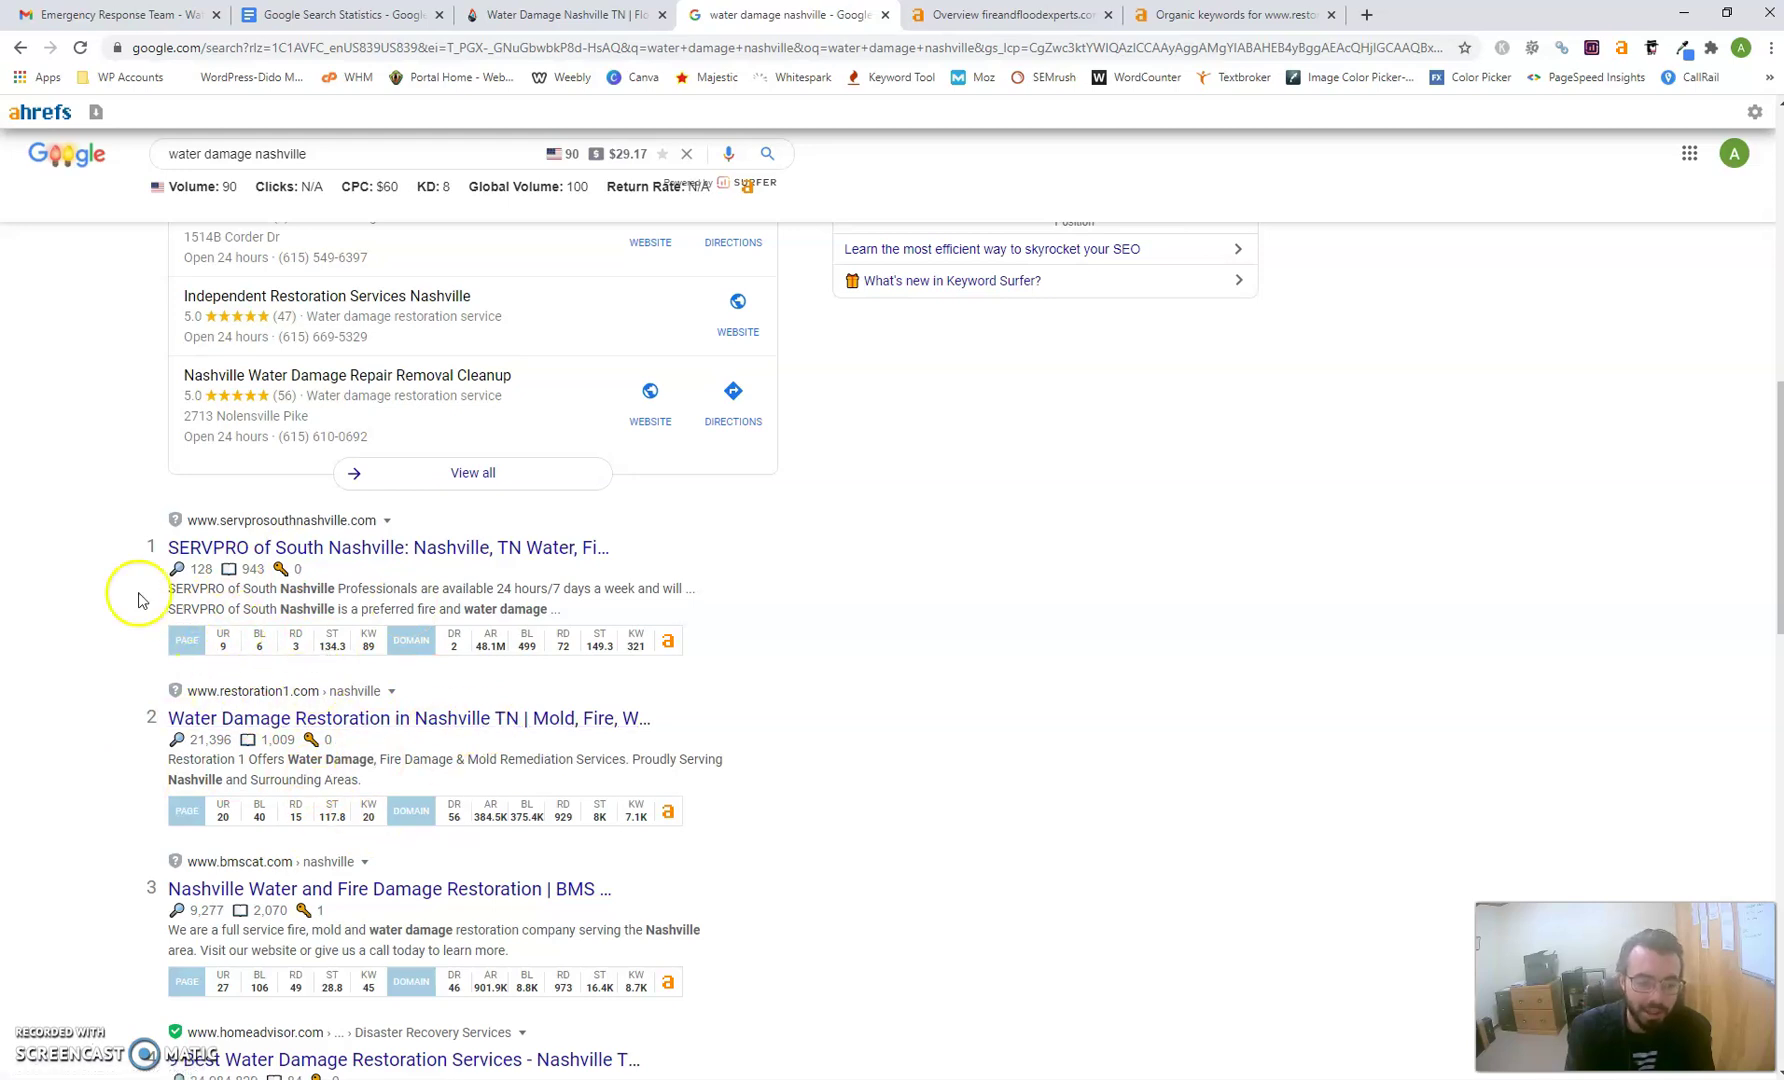
pyautogui.scroll(-2, 255, 675)
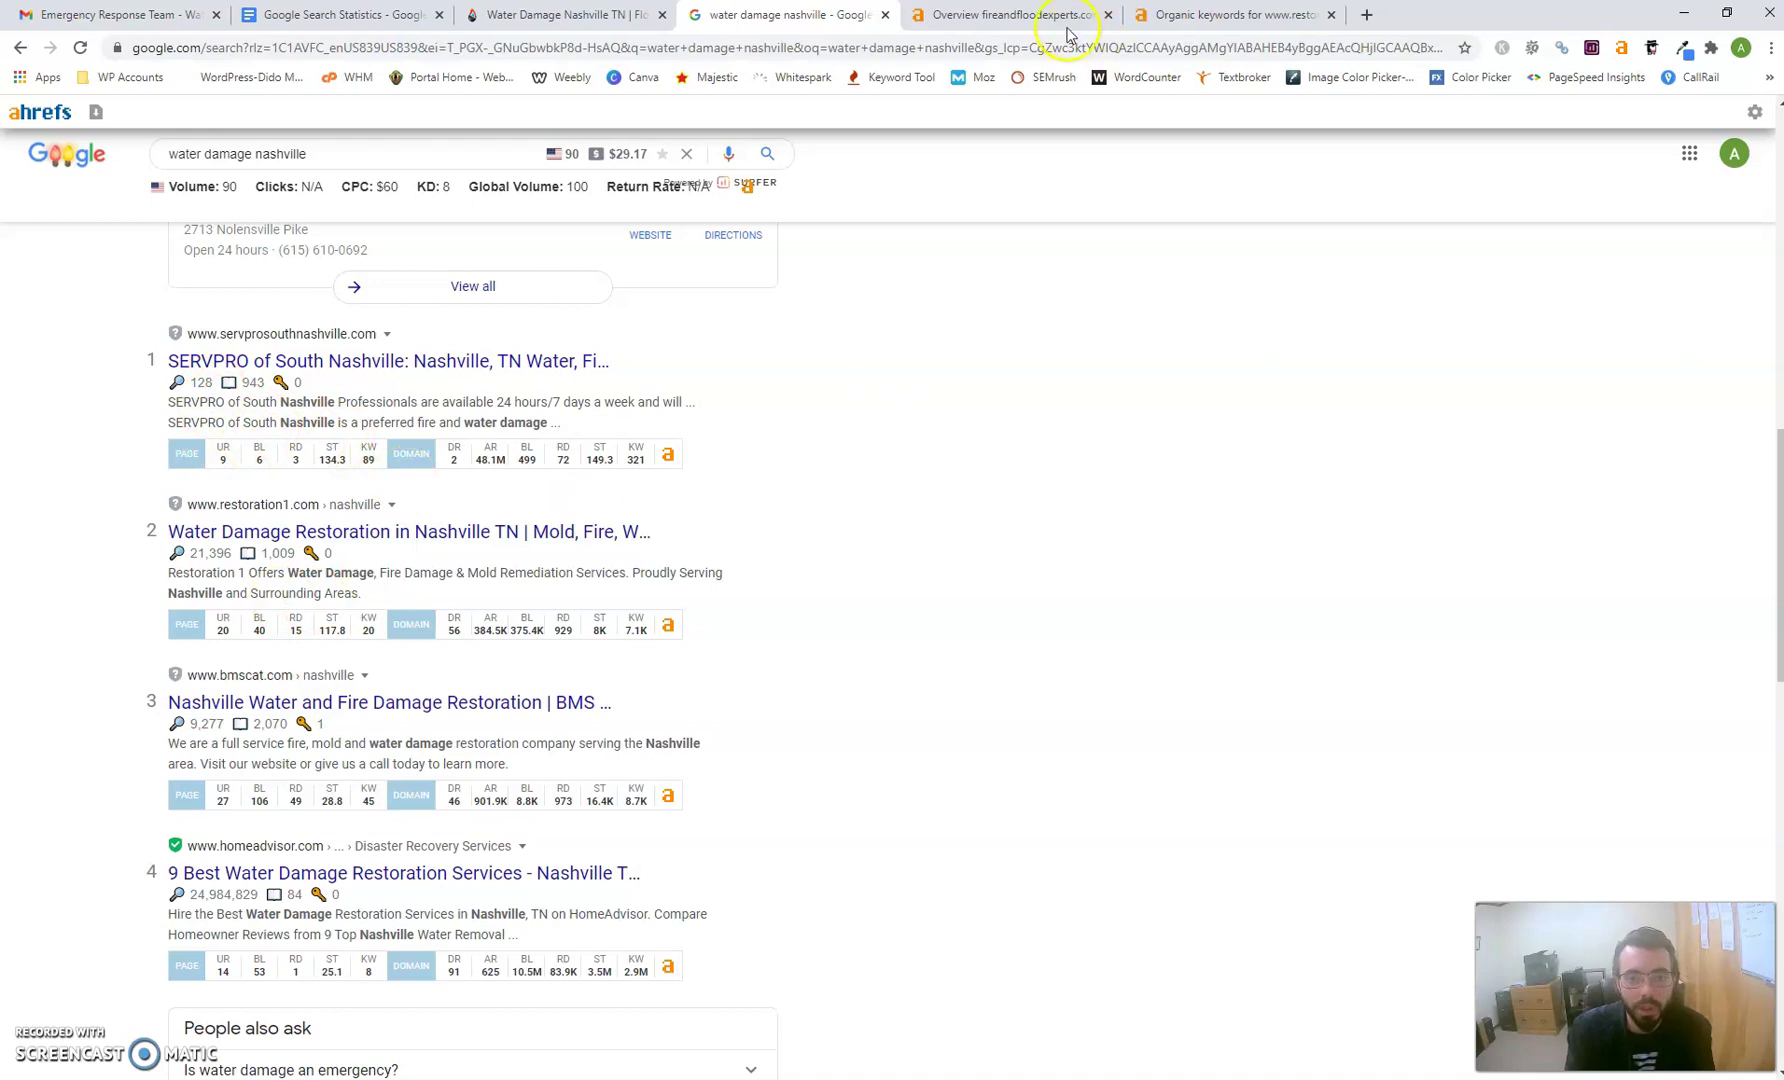
# Step: Check fireandfloodexperts.com in Ahrefs: view its 2 organic keywords, then return to the Overview
pyautogui.click(1010, 15)
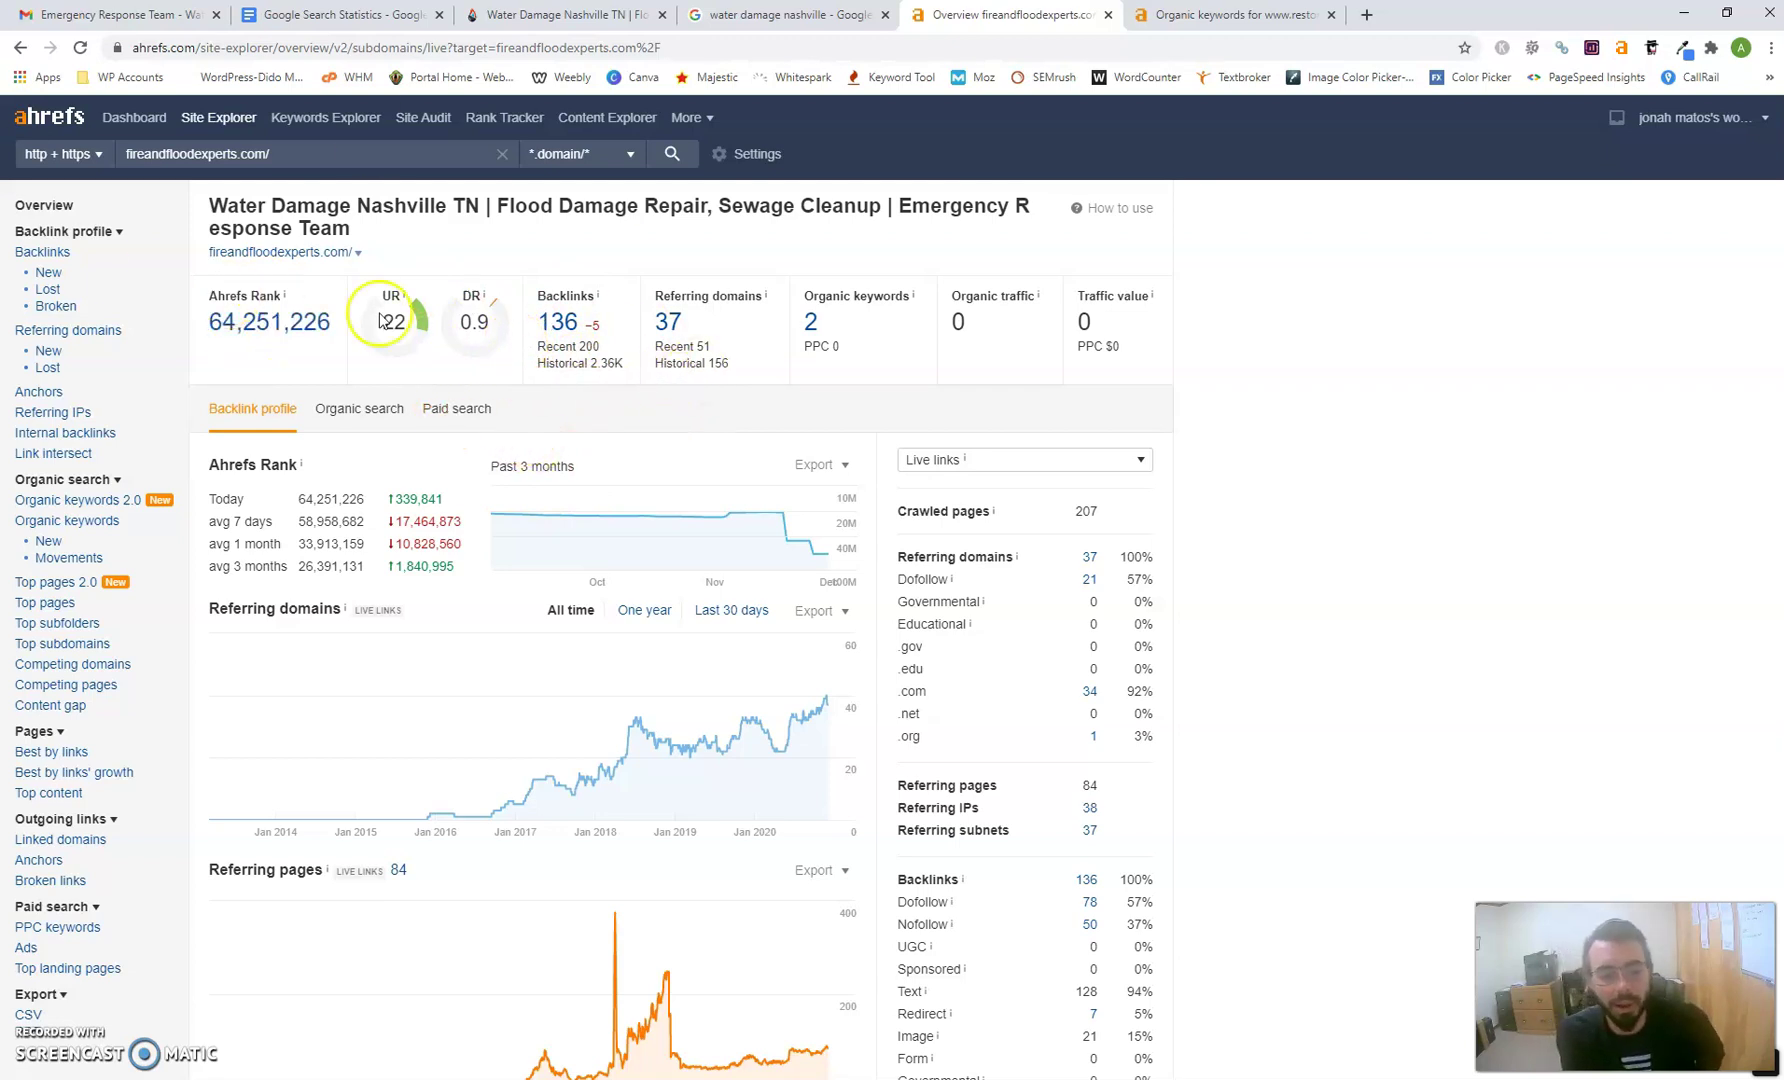
pyautogui.click(813, 323)
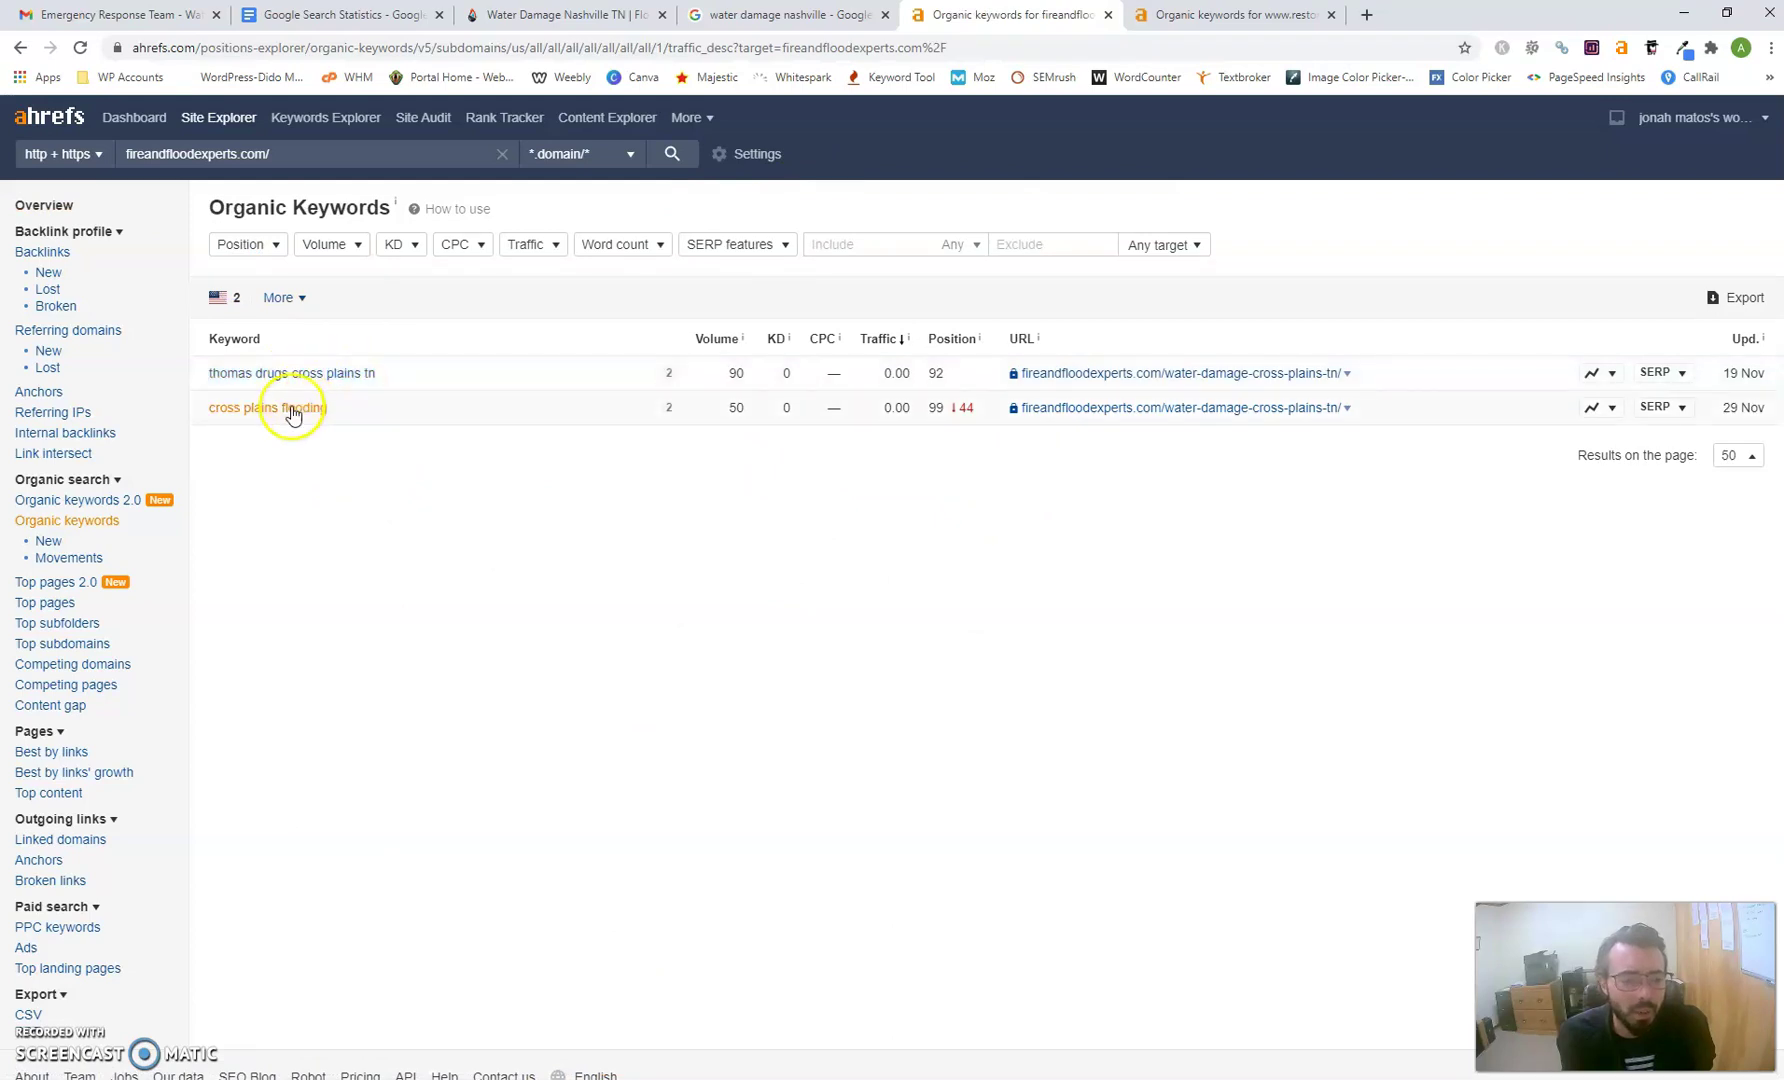
pyautogui.click(45, 207)
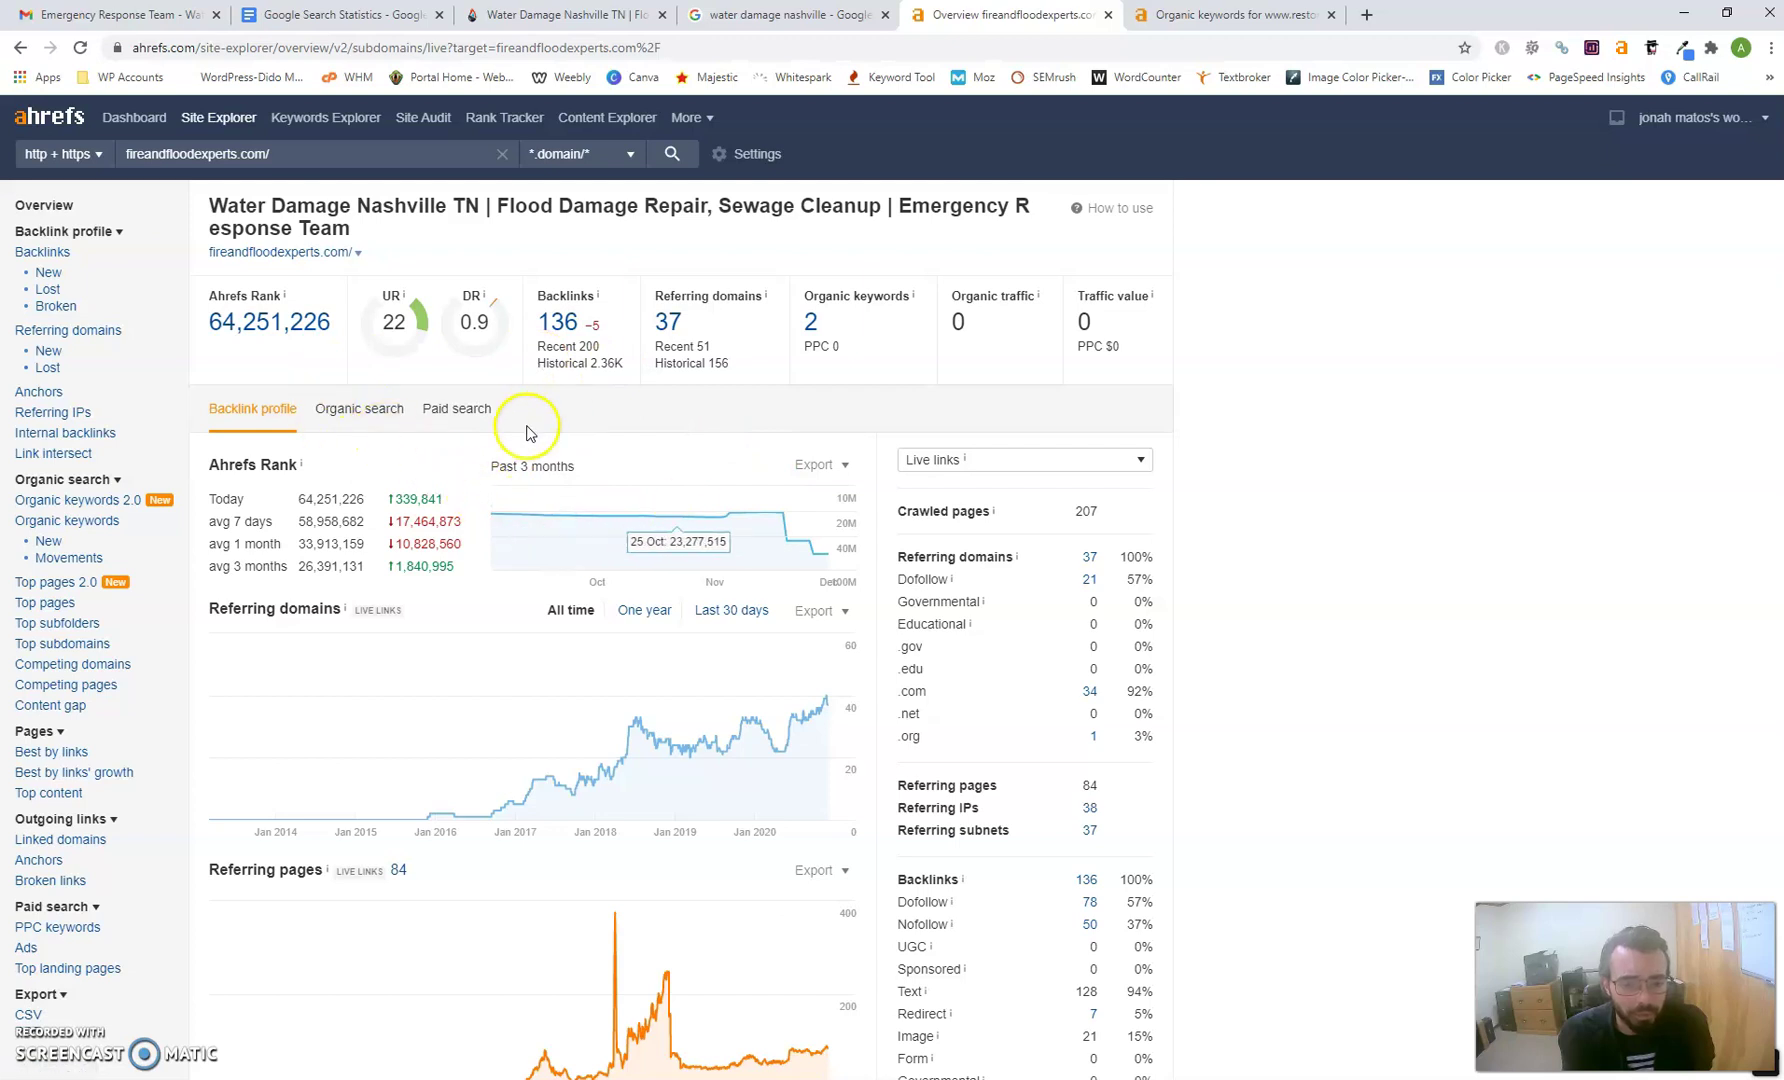
pyautogui.click(1233, 26)
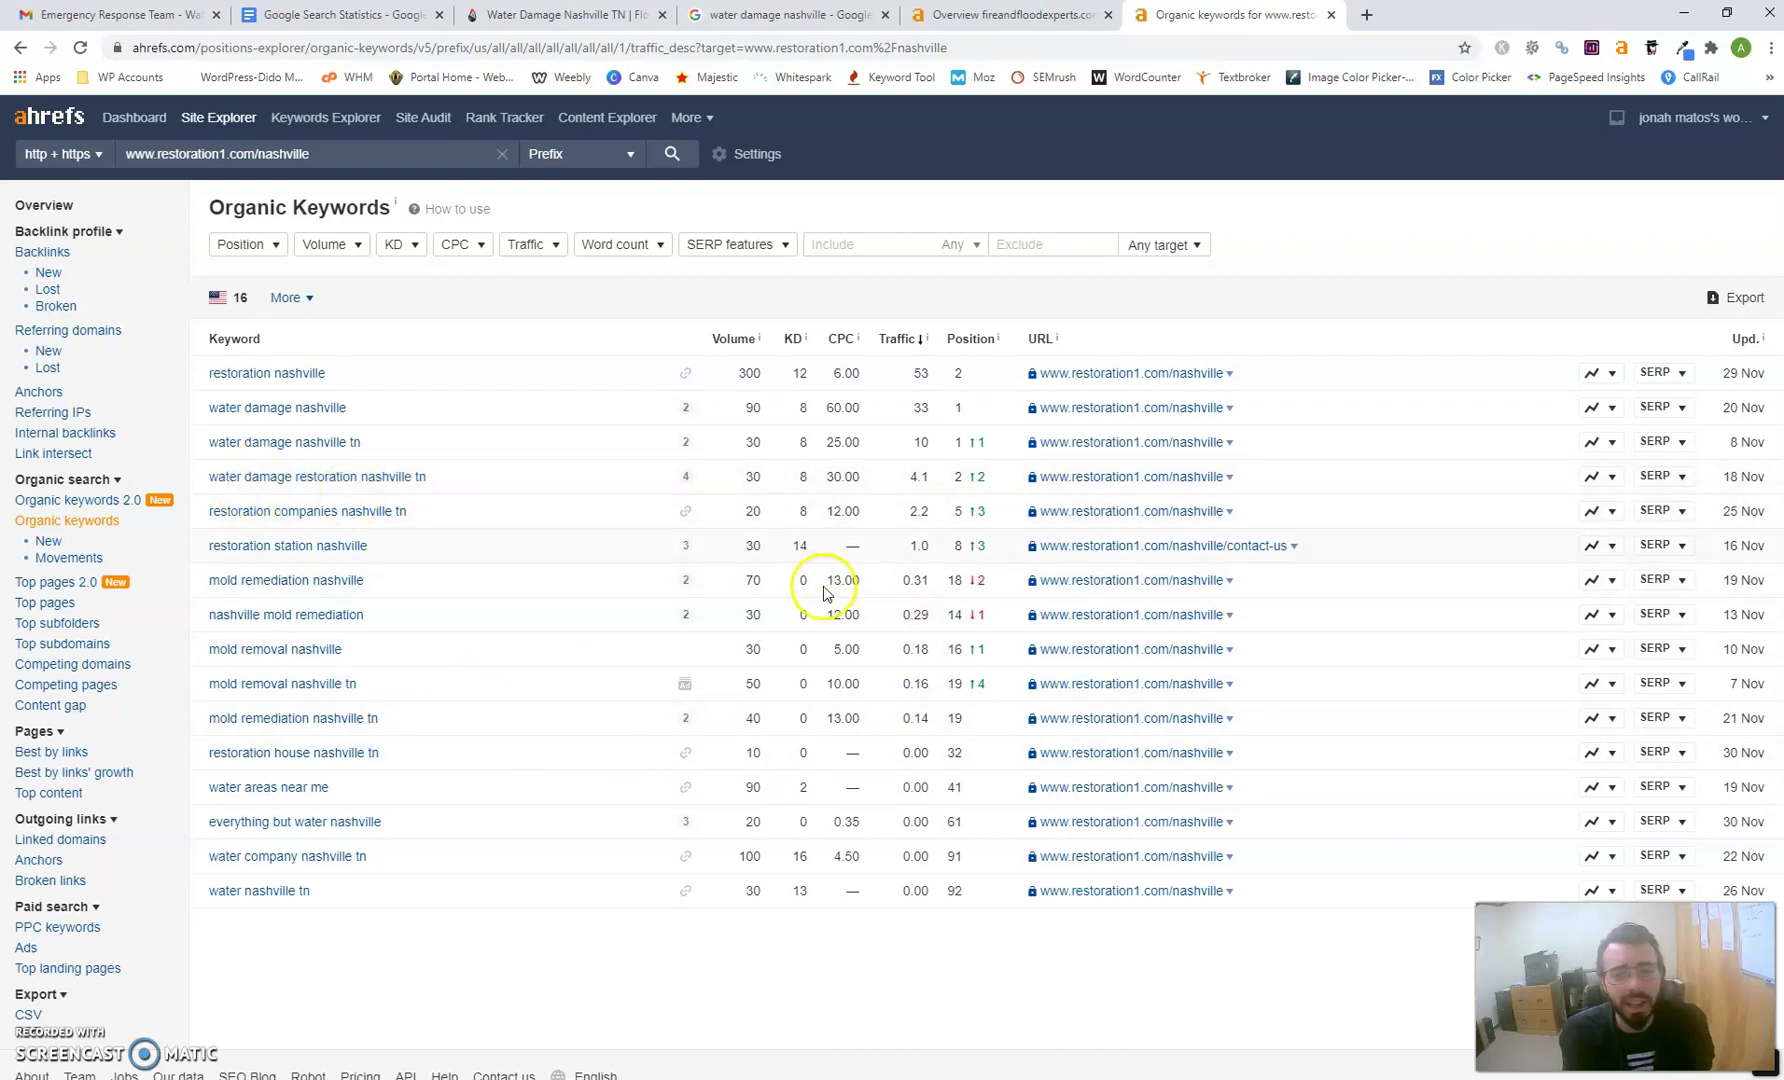
pyautogui.click(35, 205)
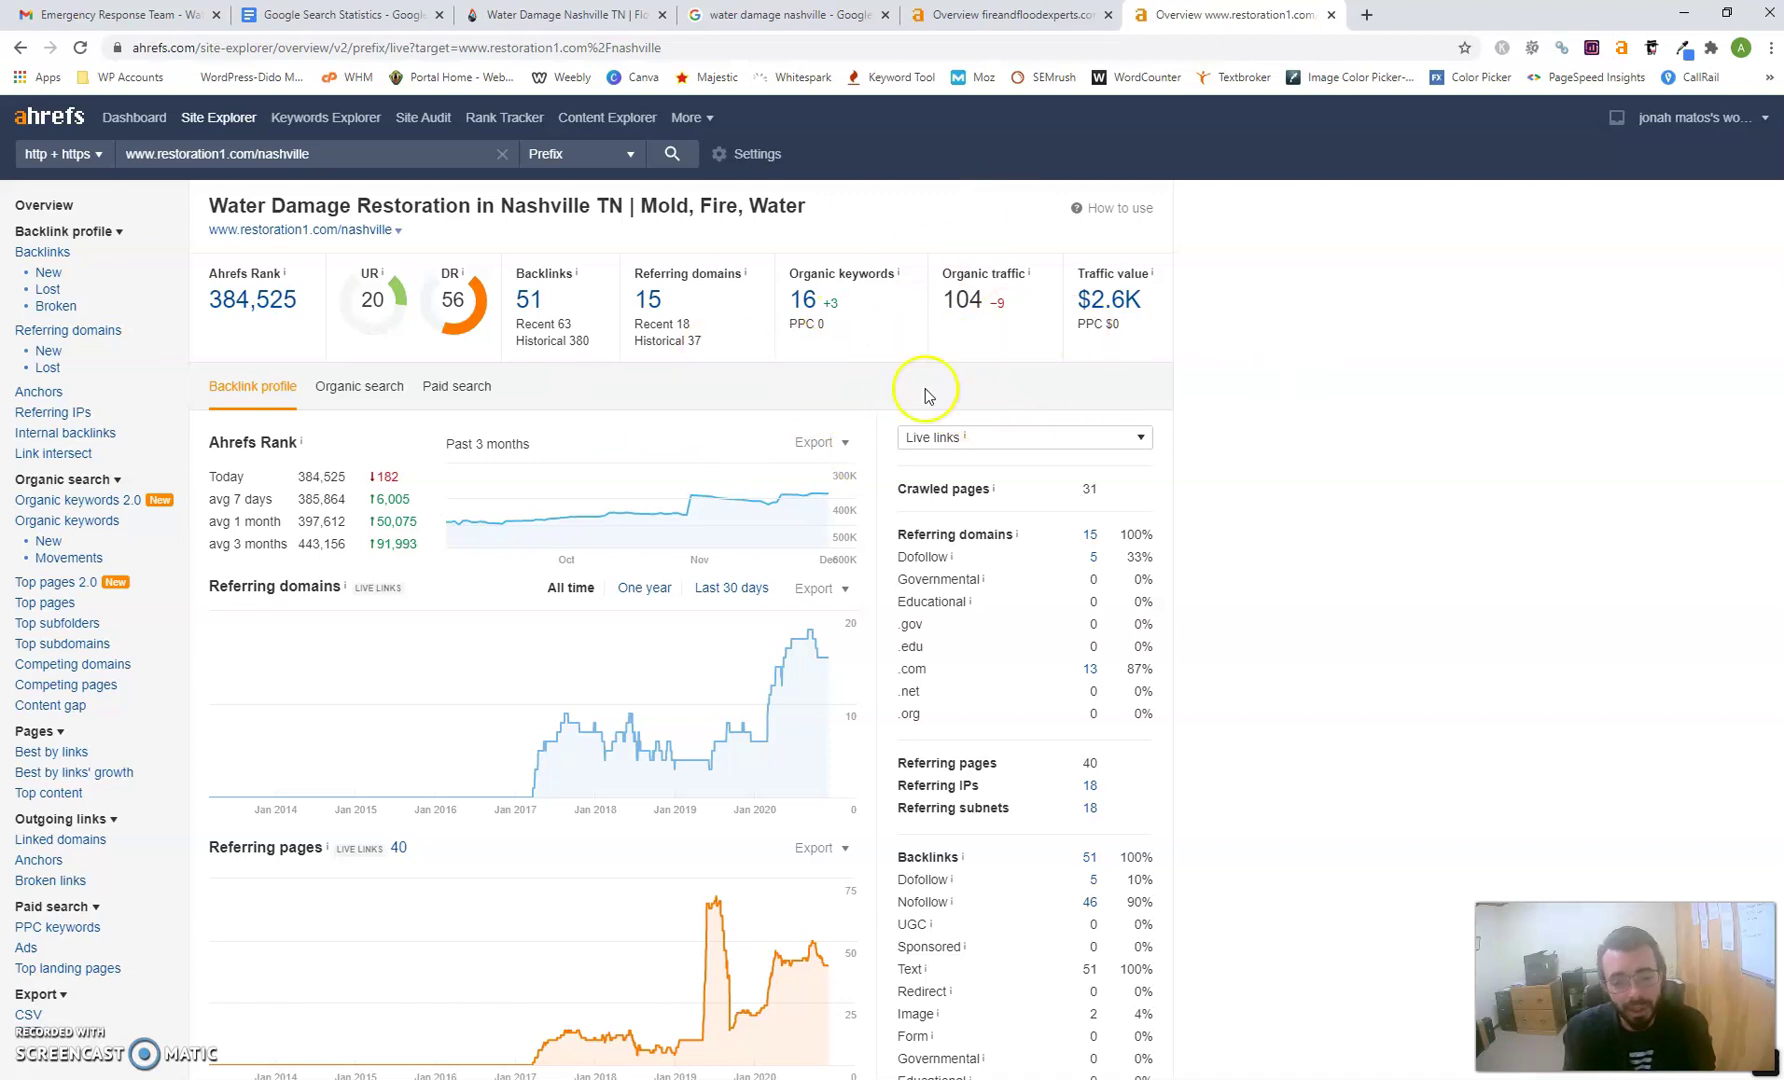
# Step: List restoration1.com/nashville's 16 organic keywords in Ahrefs
pyautogui.click(802, 300)
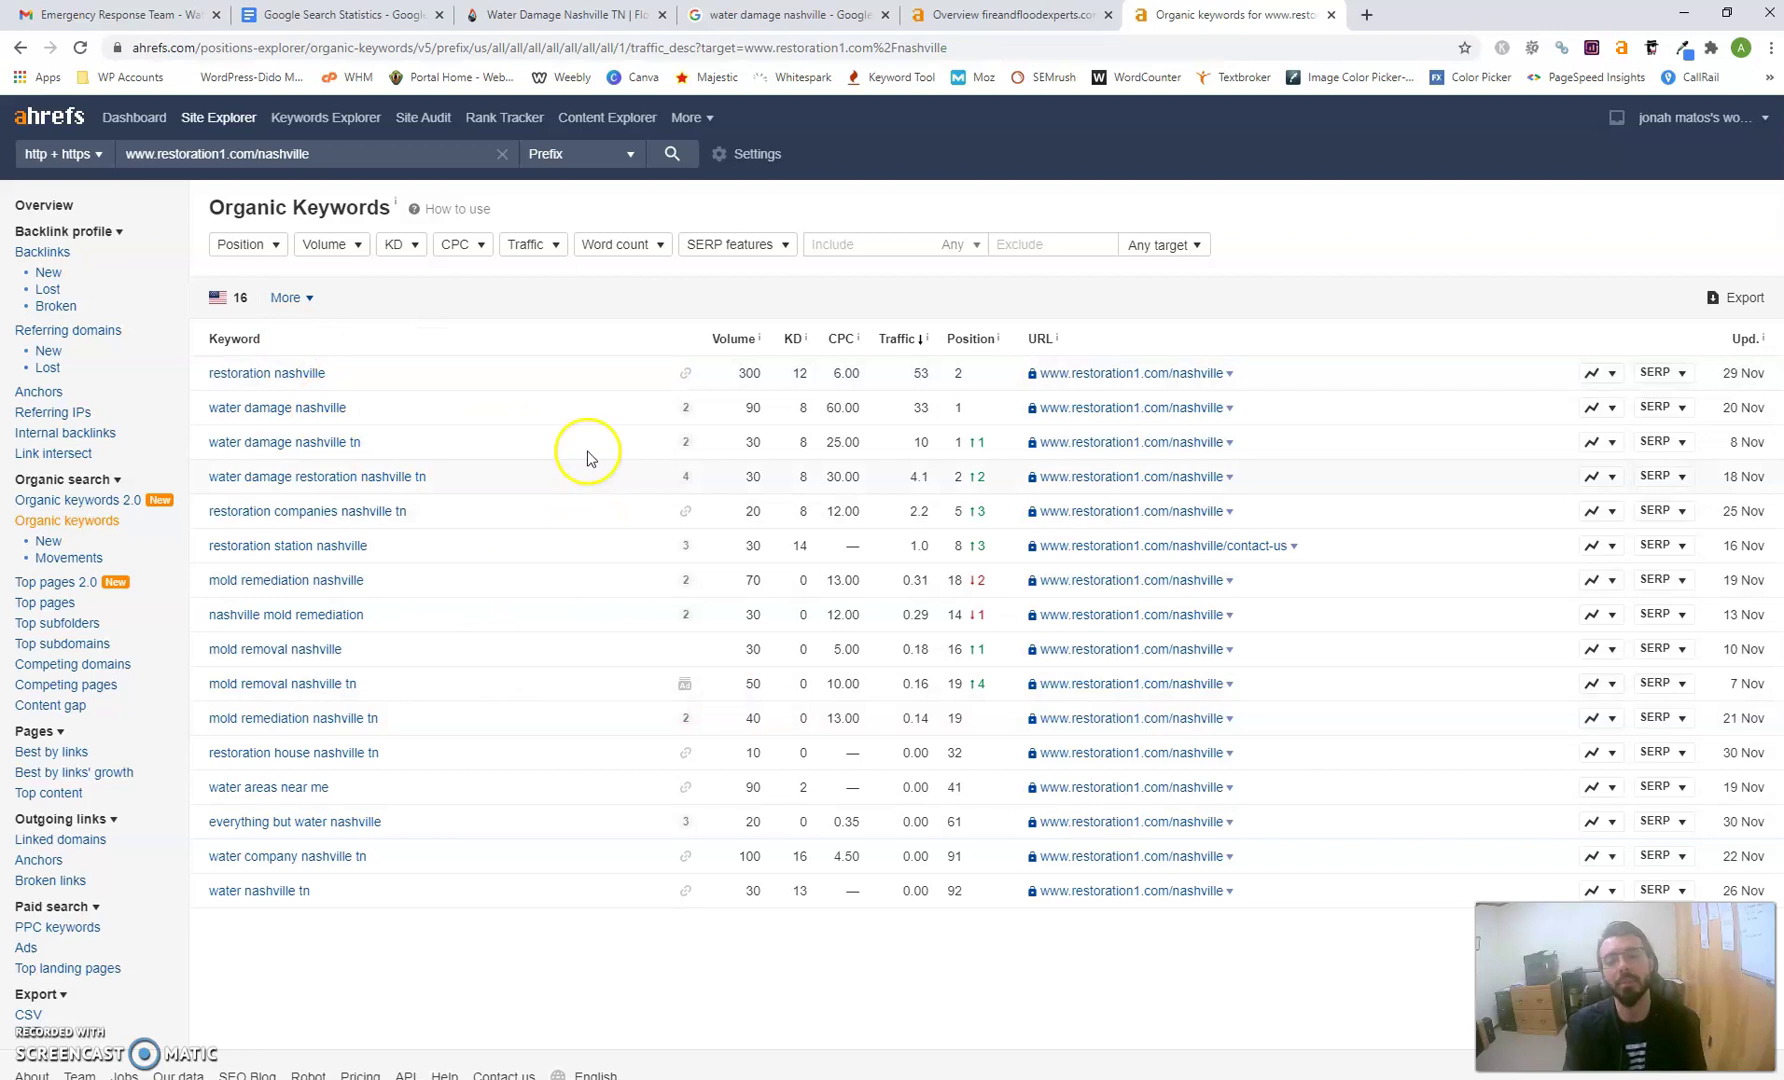
# Step: Return to the restoration1.com/nashville Overview with 51 backlinks and 15 referring domains
pyautogui.click(44, 206)
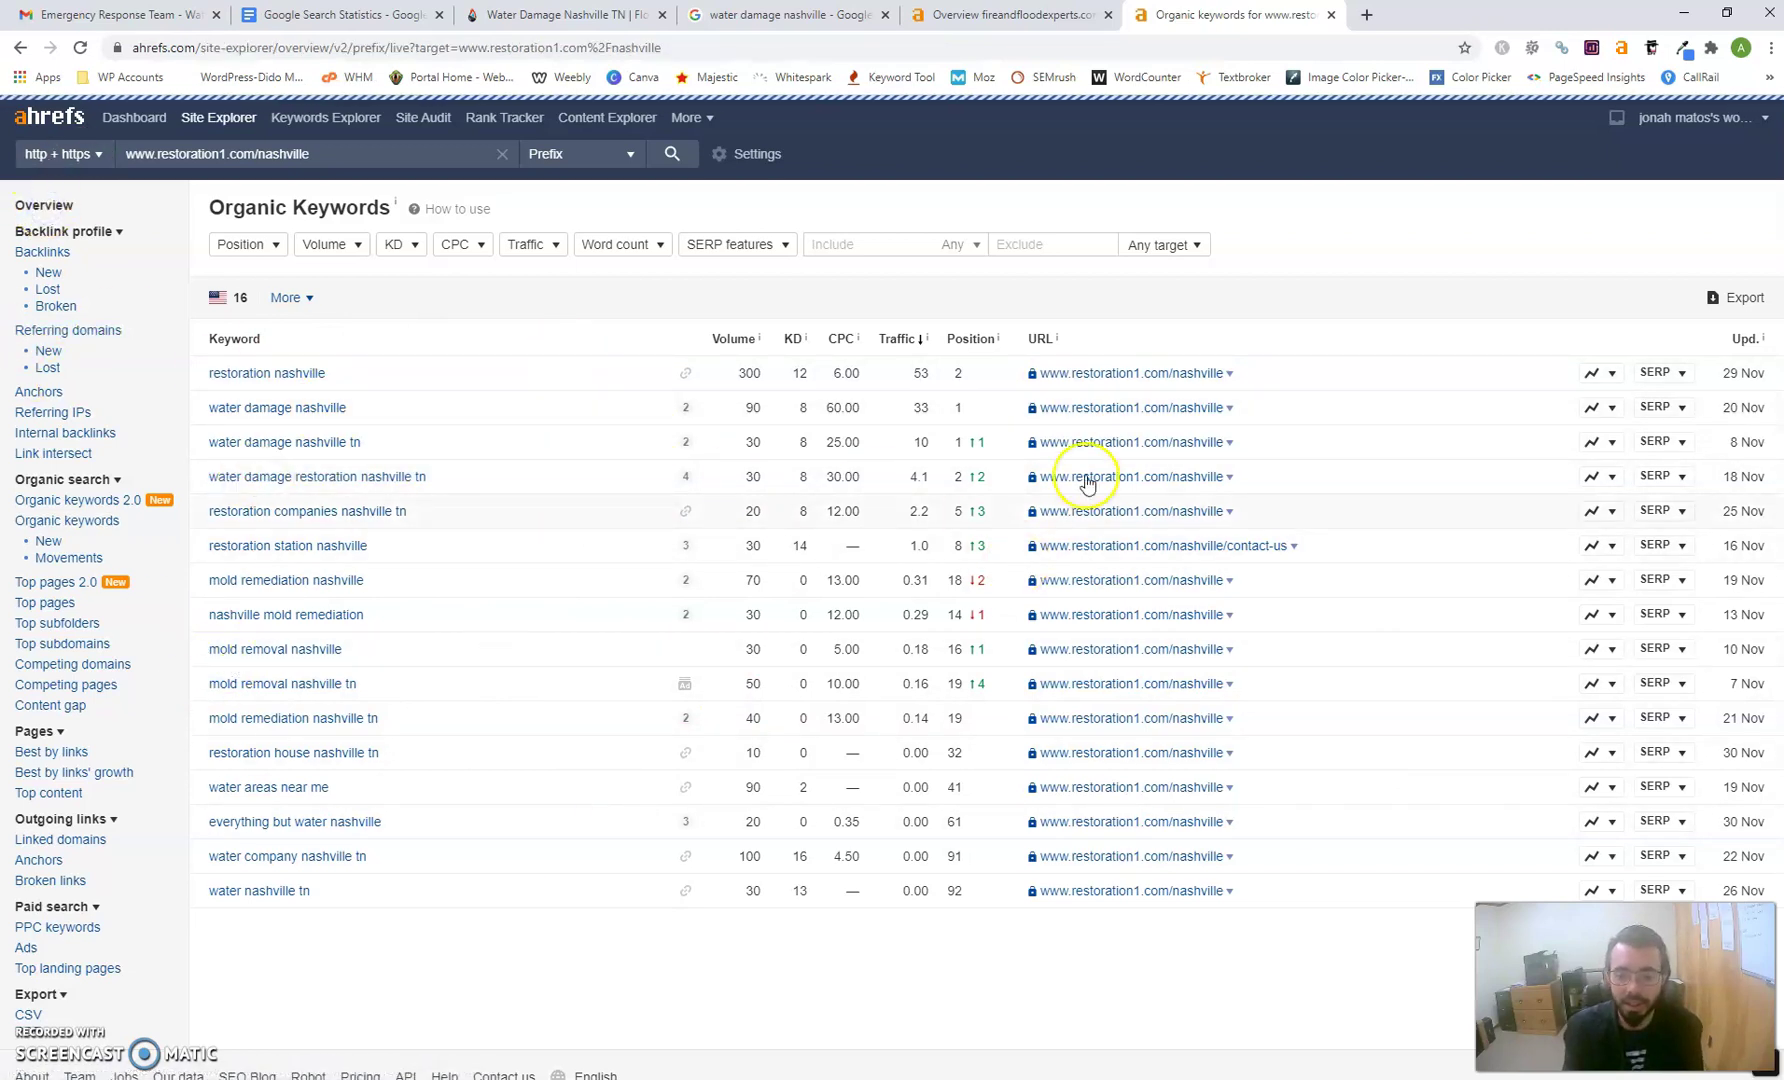